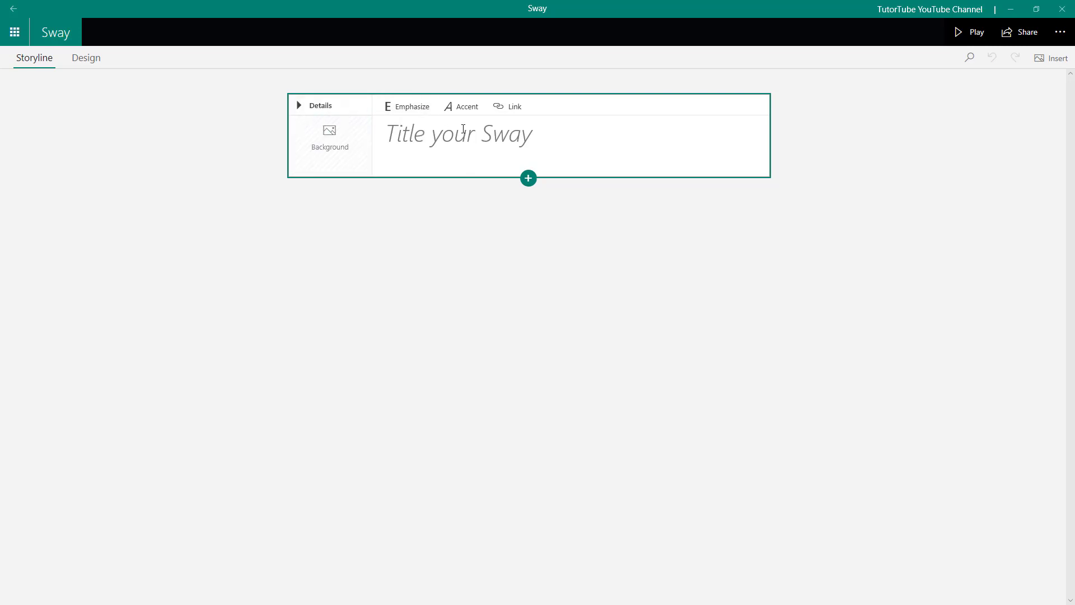
Title the Sway 'TutorTube' and emphasize it, toggling accent styling on and back off
left_click(415, 135)
type("TutorTube")
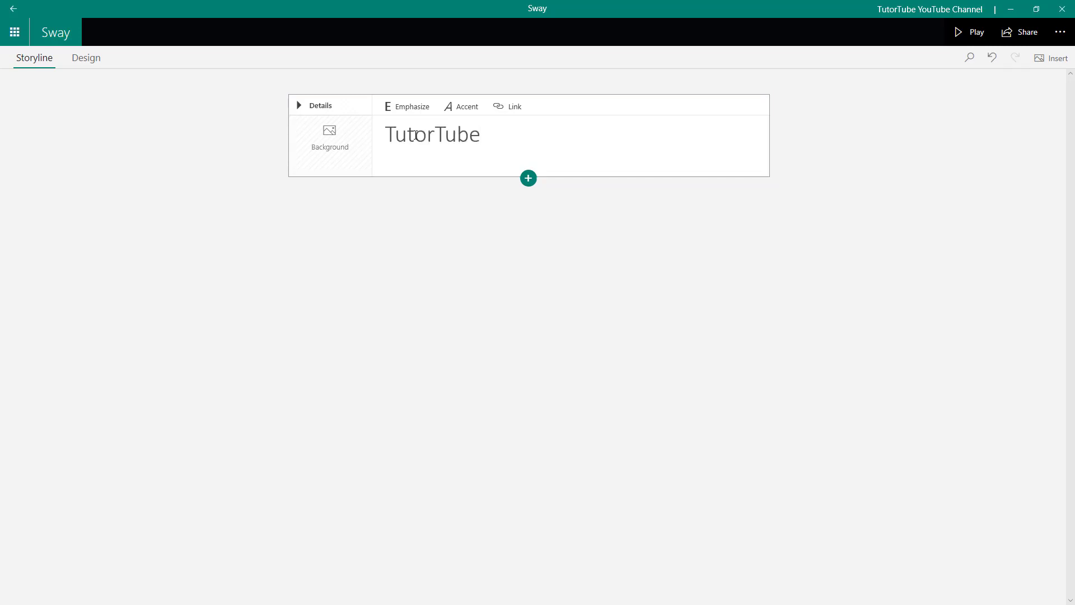
left_click_drag(508, 140, 384, 134)
left_click(407, 114)
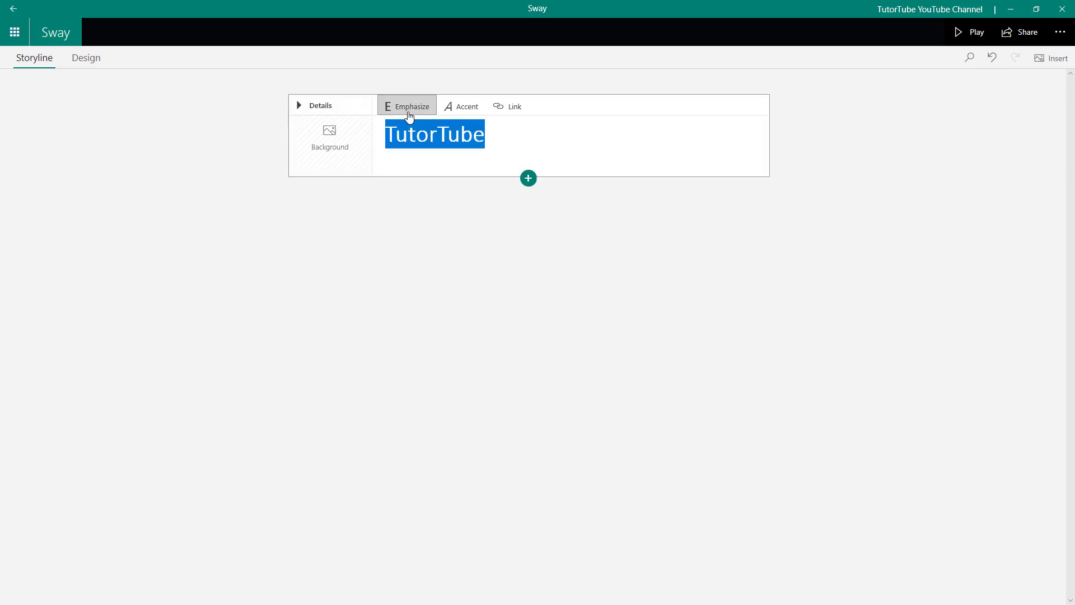
left_click(476, 115)
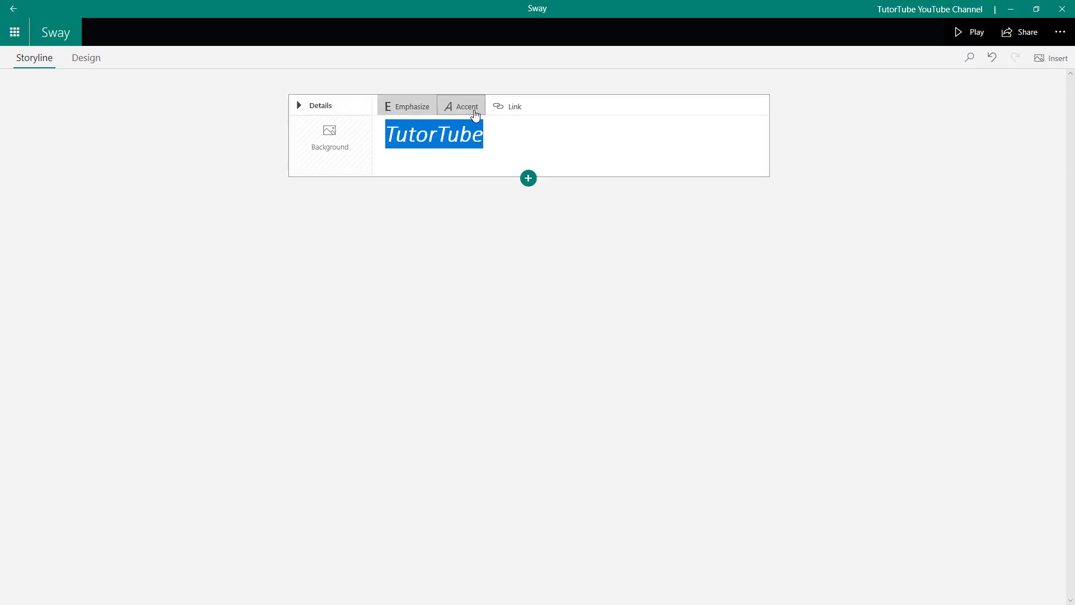
left_click(475, 115)
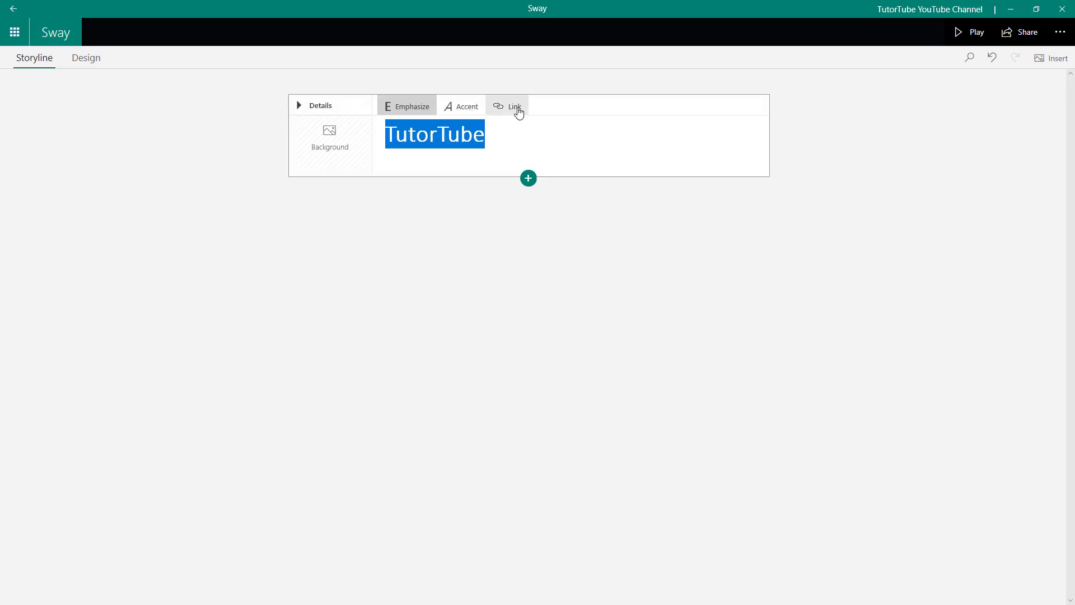
Reselect the word TutorTube and begin adding a link to it
left_click(518, 145)
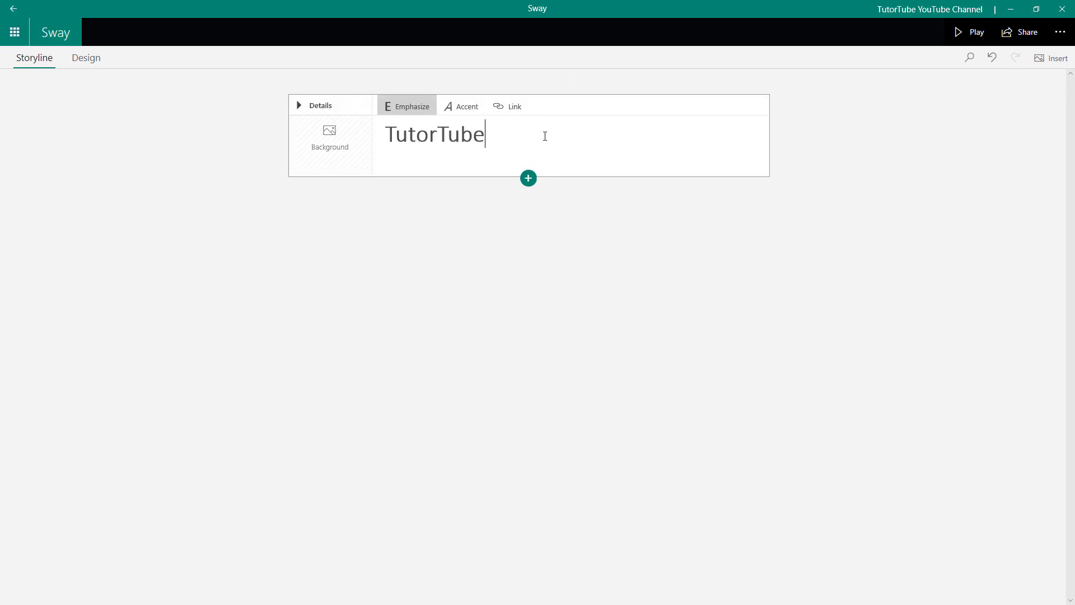
double_click(458, 132)
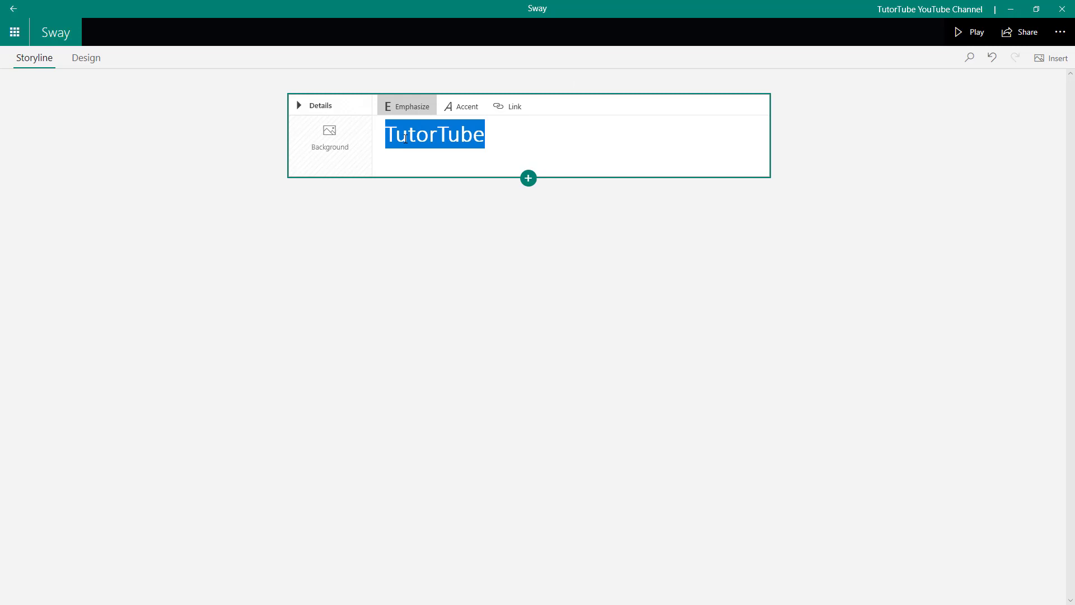
left_click(507, 107)
left_click(462, 339)
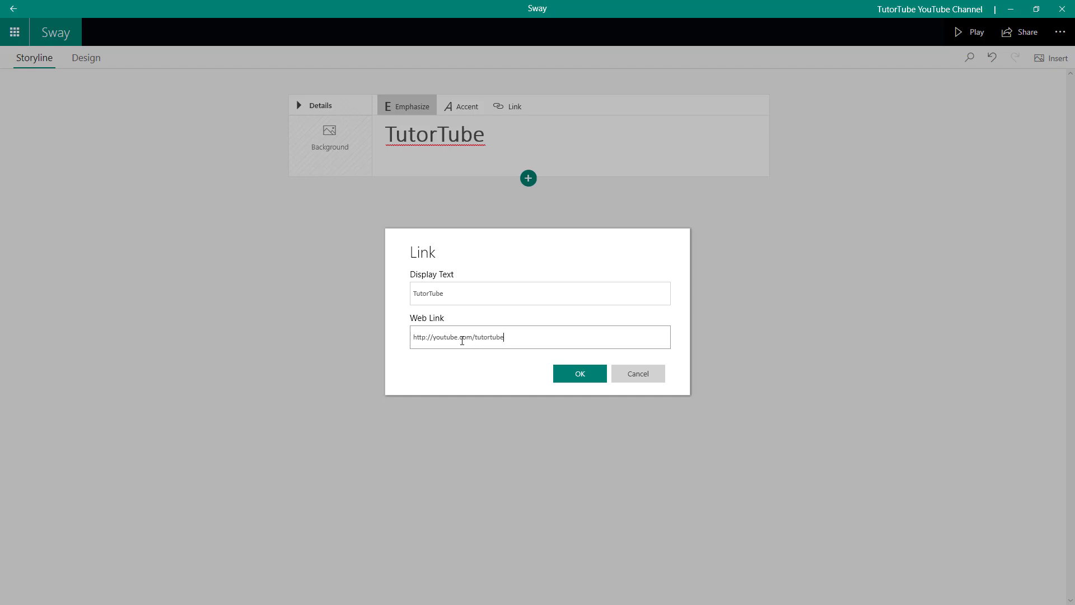
left_click(574, 376)
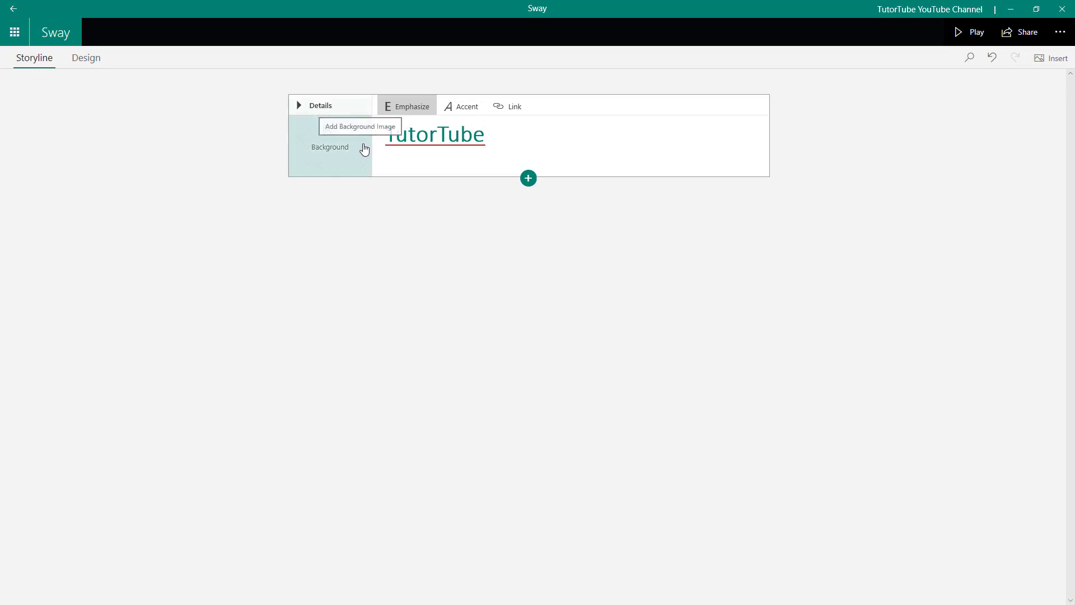
left_click(343, 151)
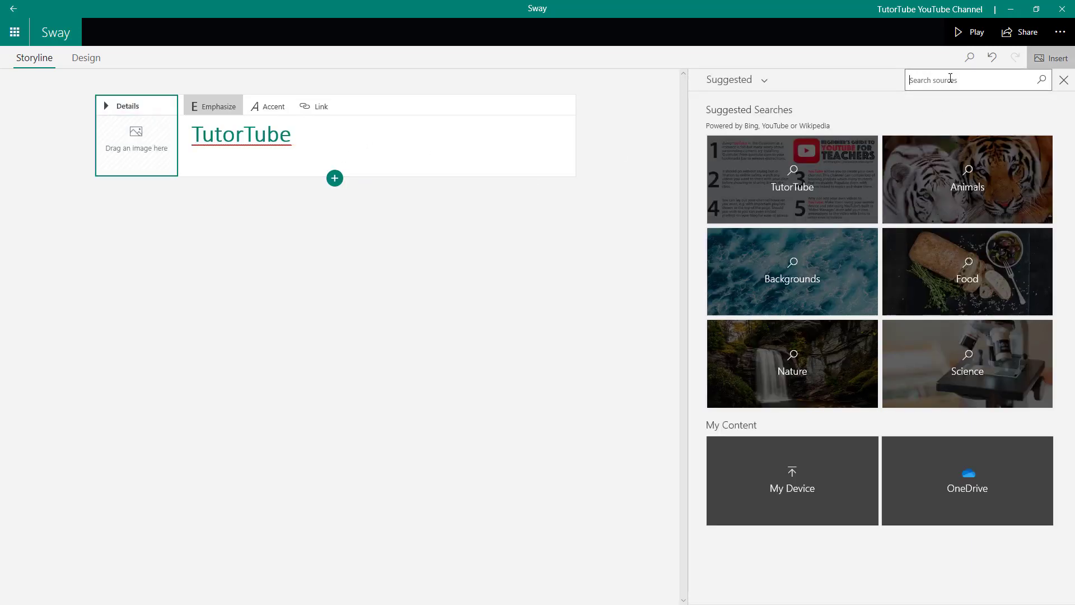
Search 'youtube' and add the square 1024x1024 YouTube logo as the title card background
type("youtube")
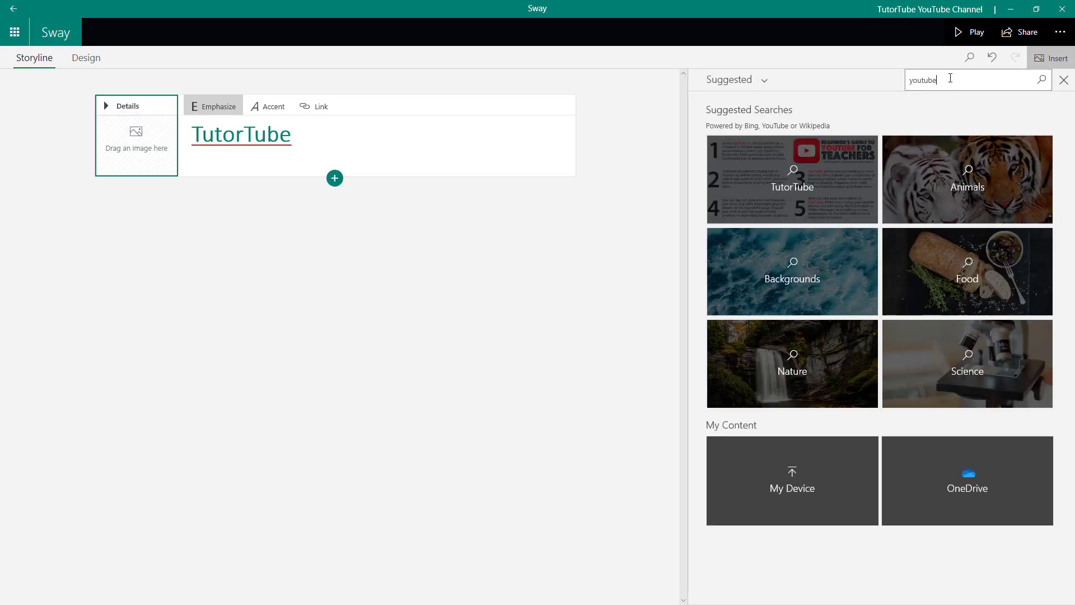
key("Return")
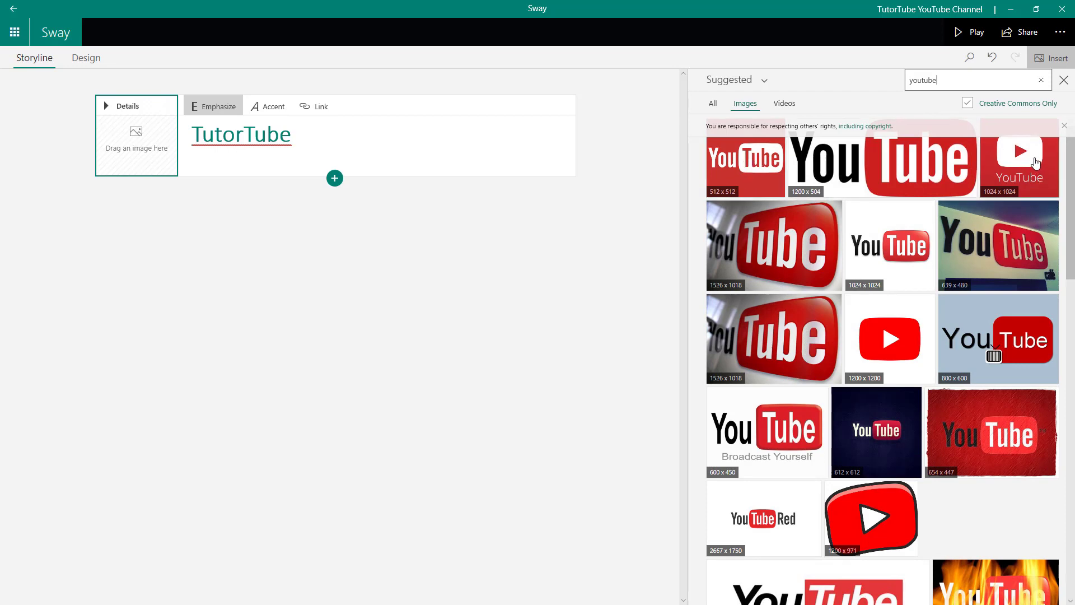
left_click(1027, 161)
left_click(994, 82)
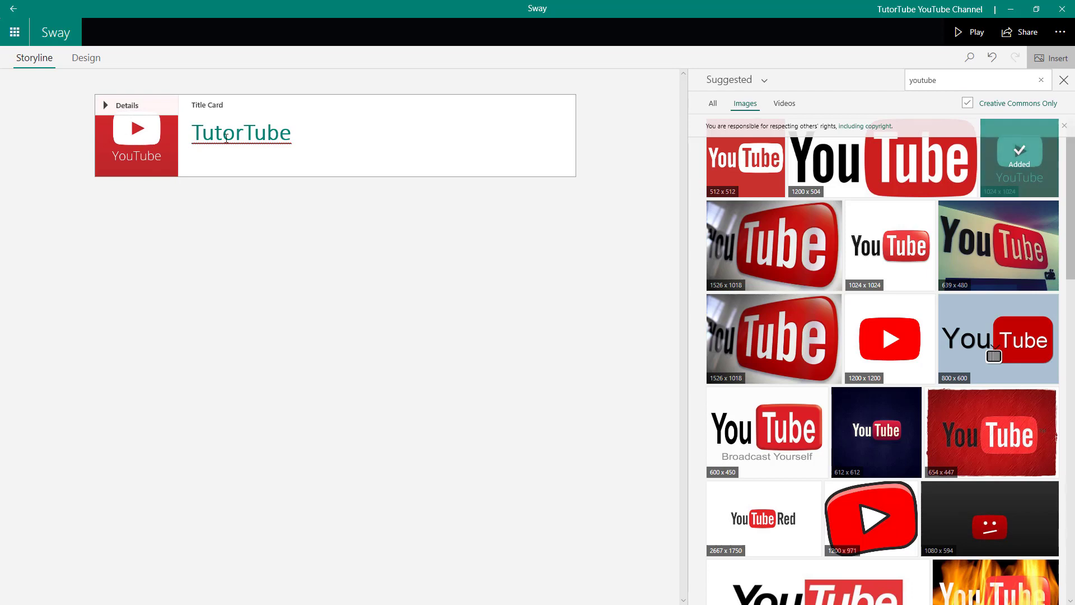
left_click(1063, 80)
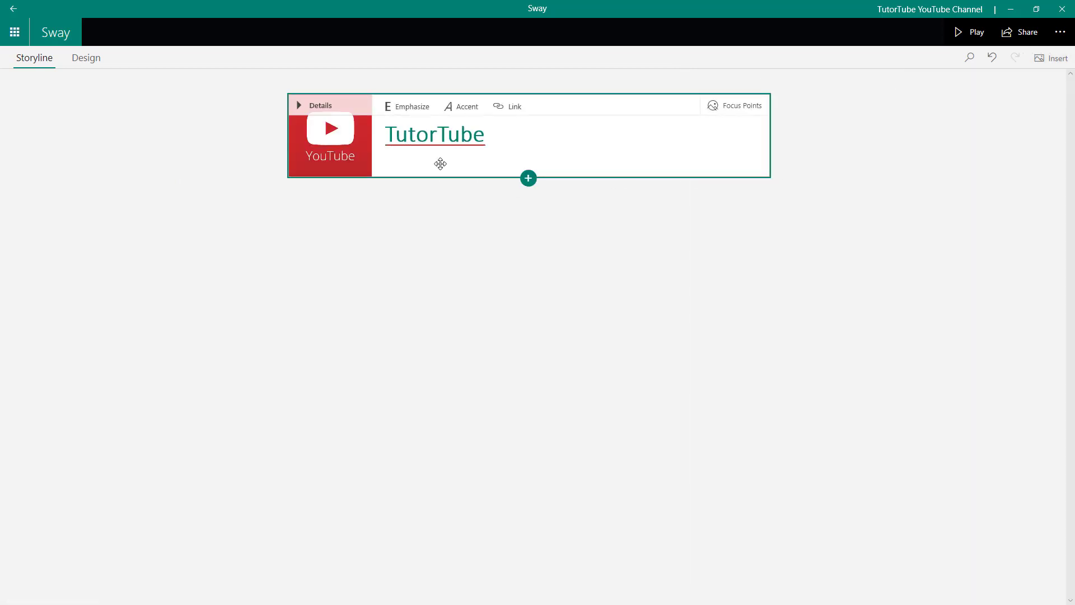
Add a Heading 1 card reading 'Lessons at your Convenience' below the title card
left_click(528, 180)
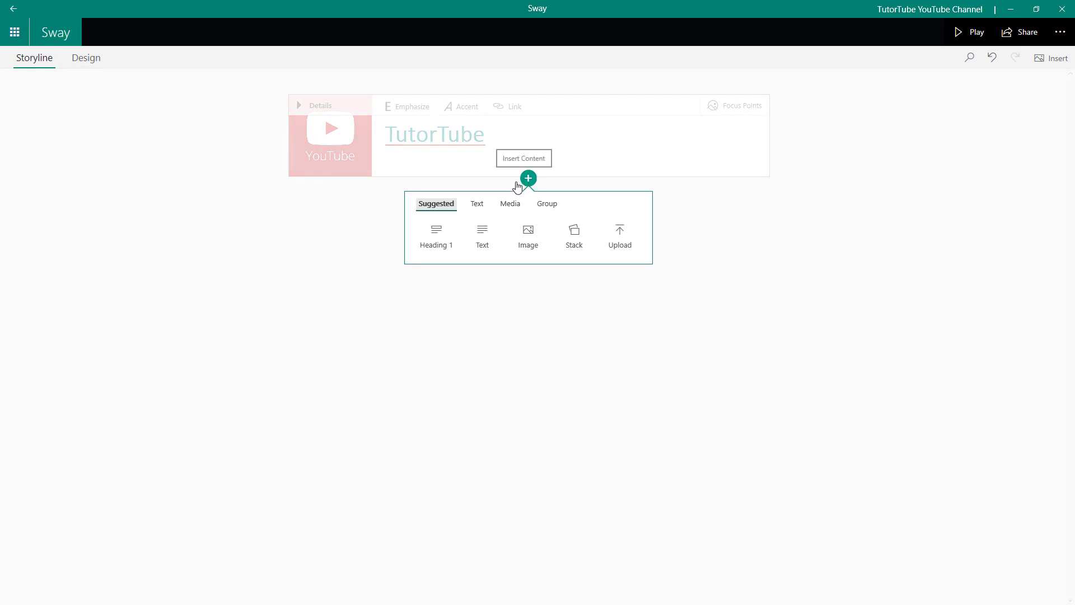
left_click(477, 204)
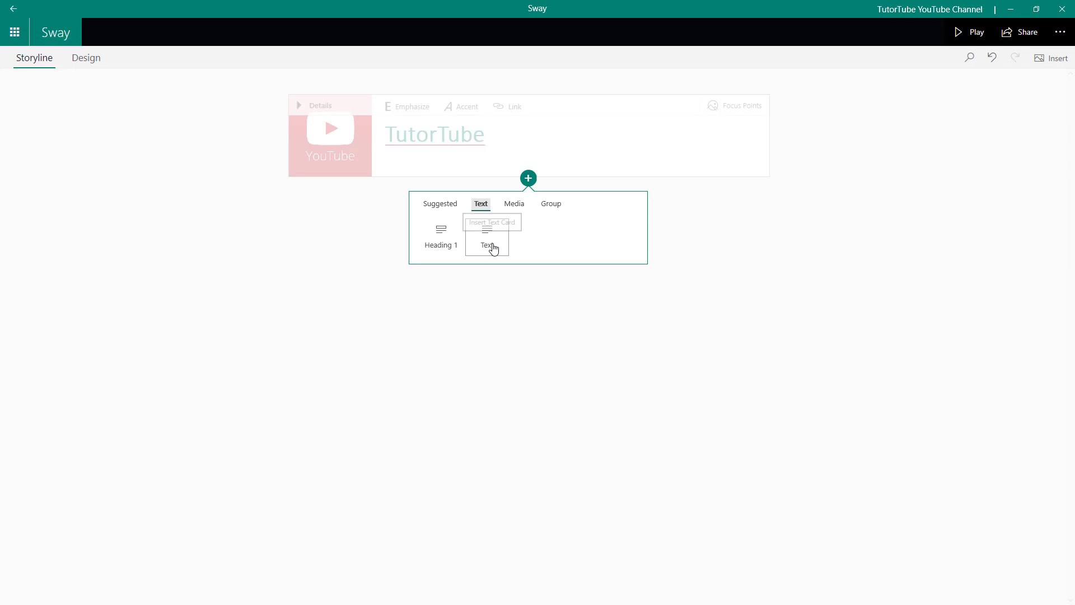
left_click(436, 246)
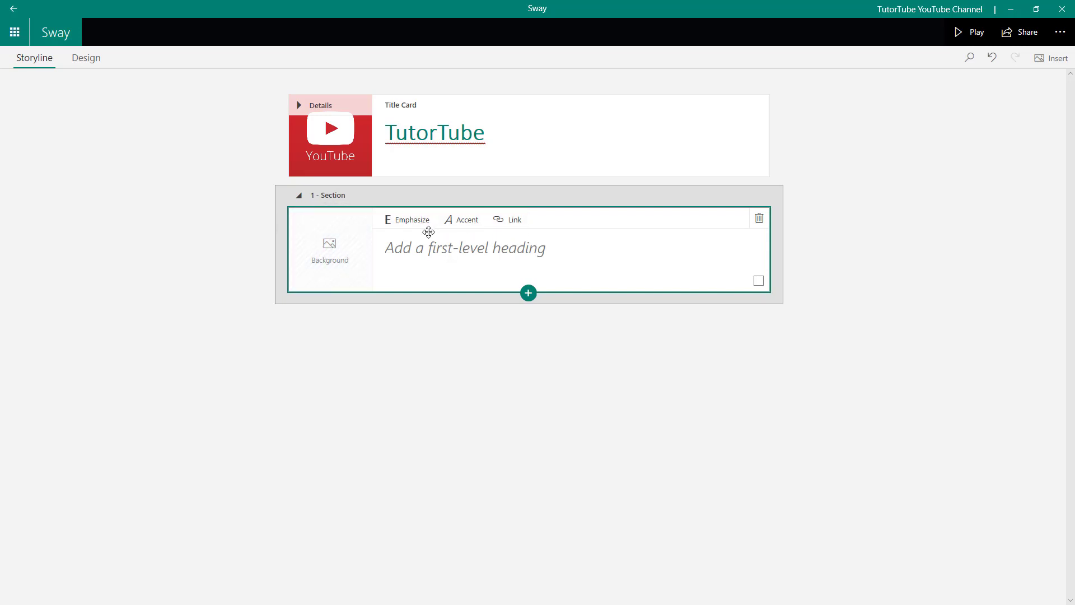
left_click(430, 251)
type("Lessons at you")
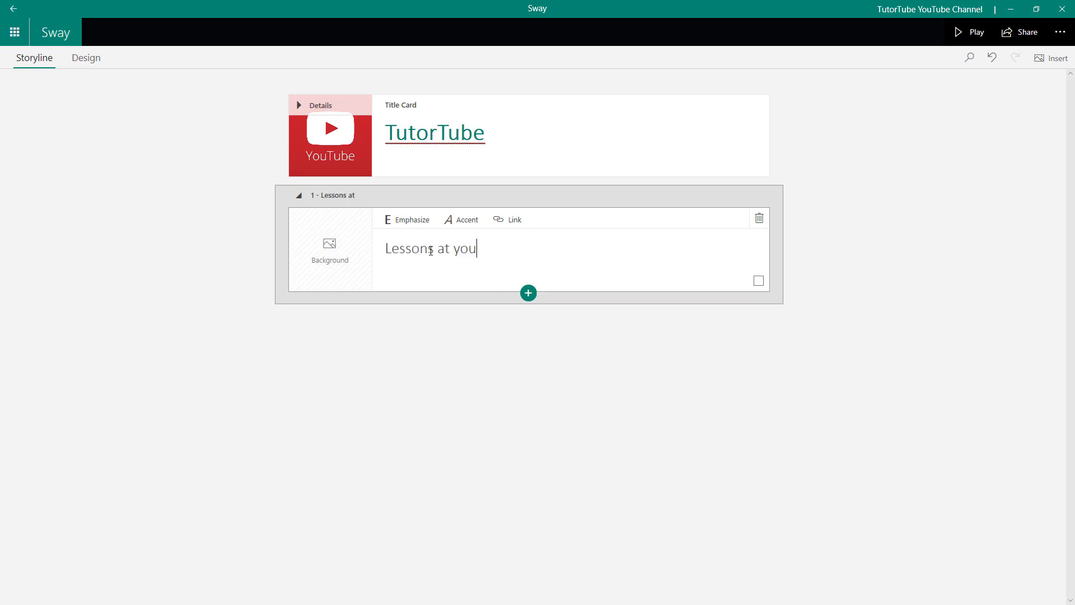
type("r Convenienc")
left_click(332, 246)
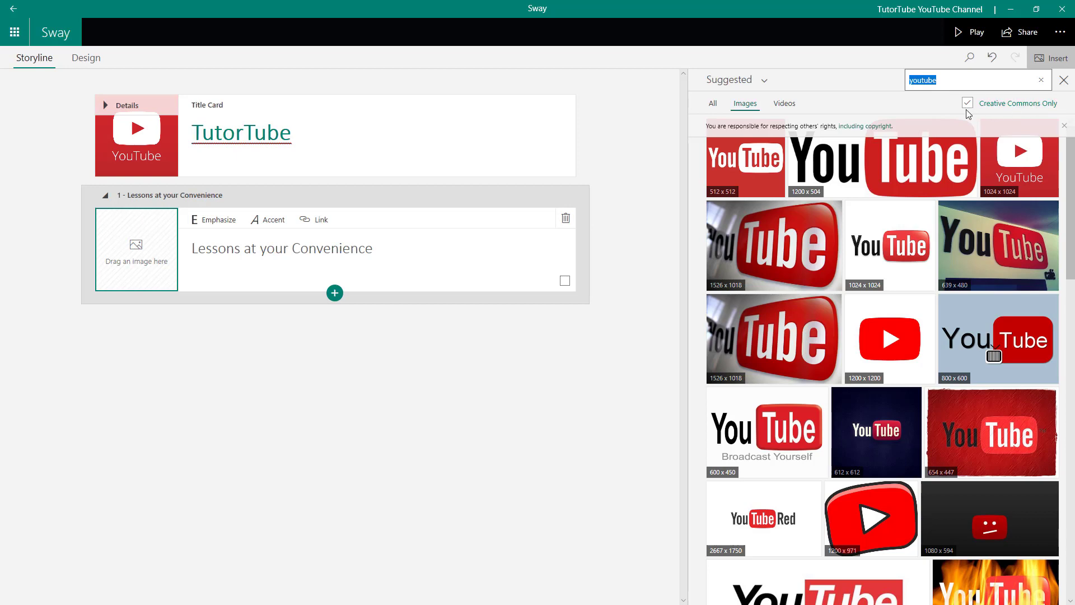
Reopen the heading's image search, show all result types and clear the youtube search term
left_click(1051, 58)
left_click(337, 262)
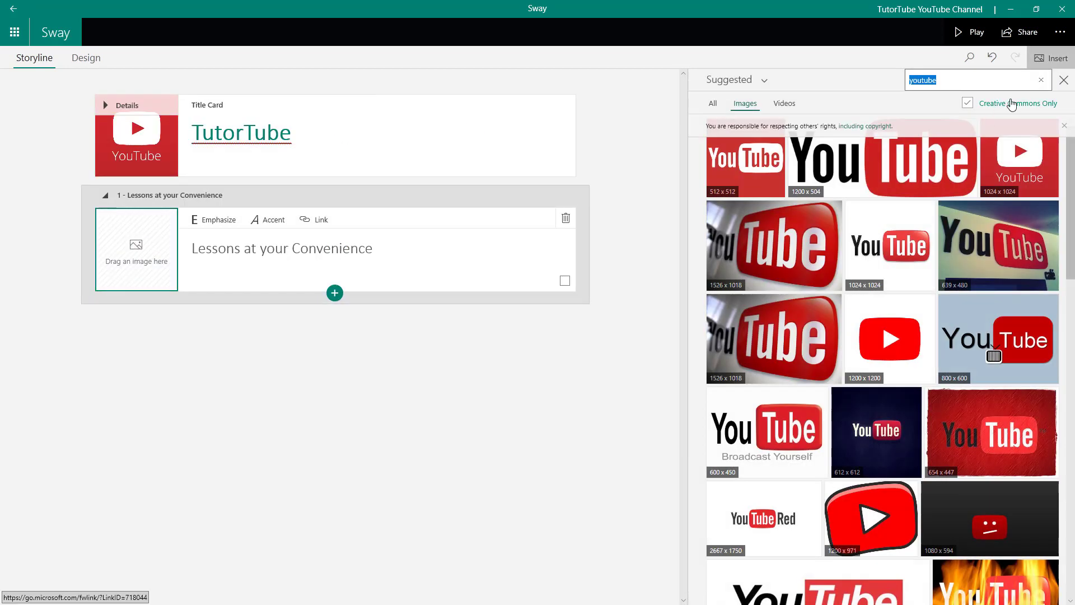
left_click(1063, 81)
left_click(328, 246)
left_click(715, 104)
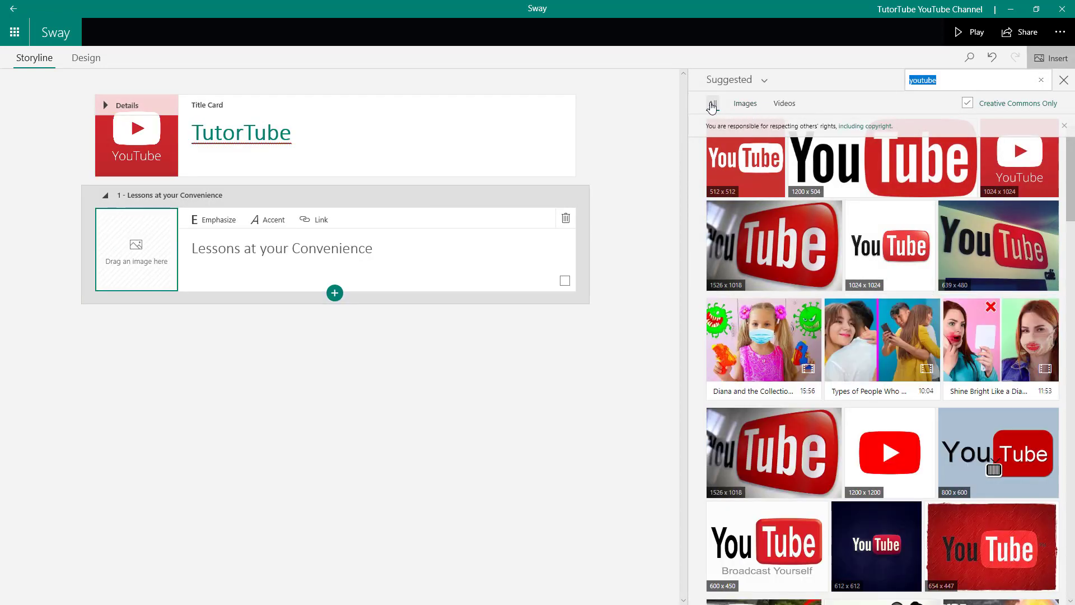
left_click(1062, 128)
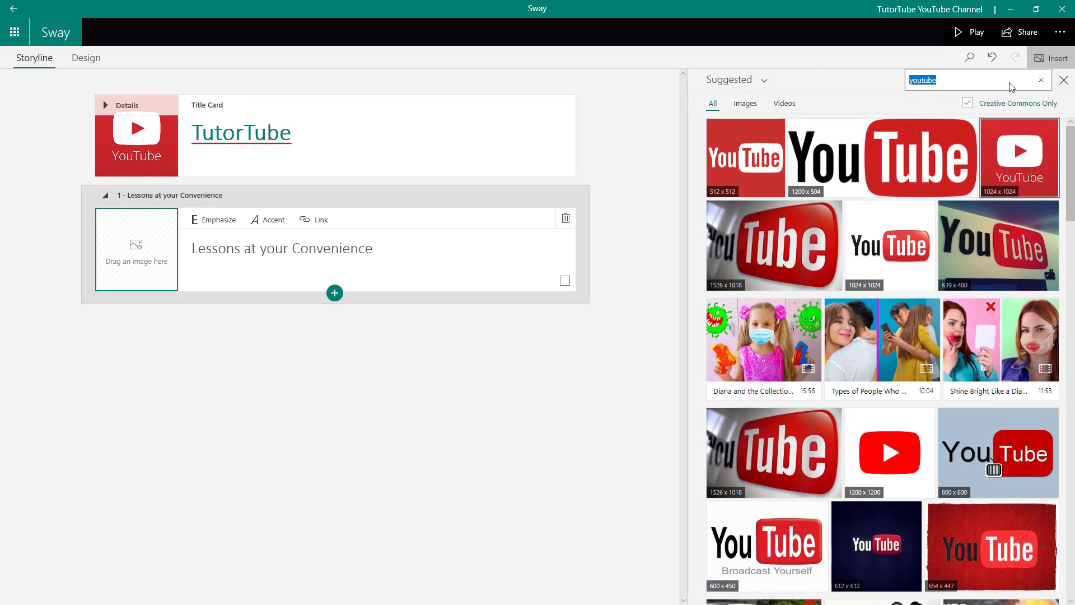
left_click(1040, 80)
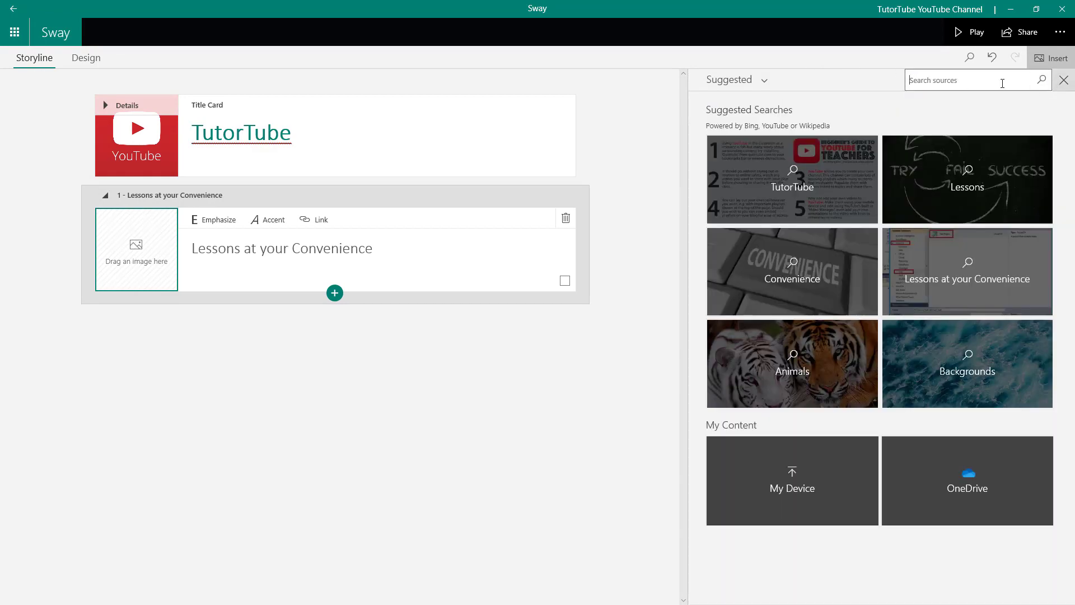
Insert 5.jpg from the device's Images folder as the heading card background
left_click(766, 81)
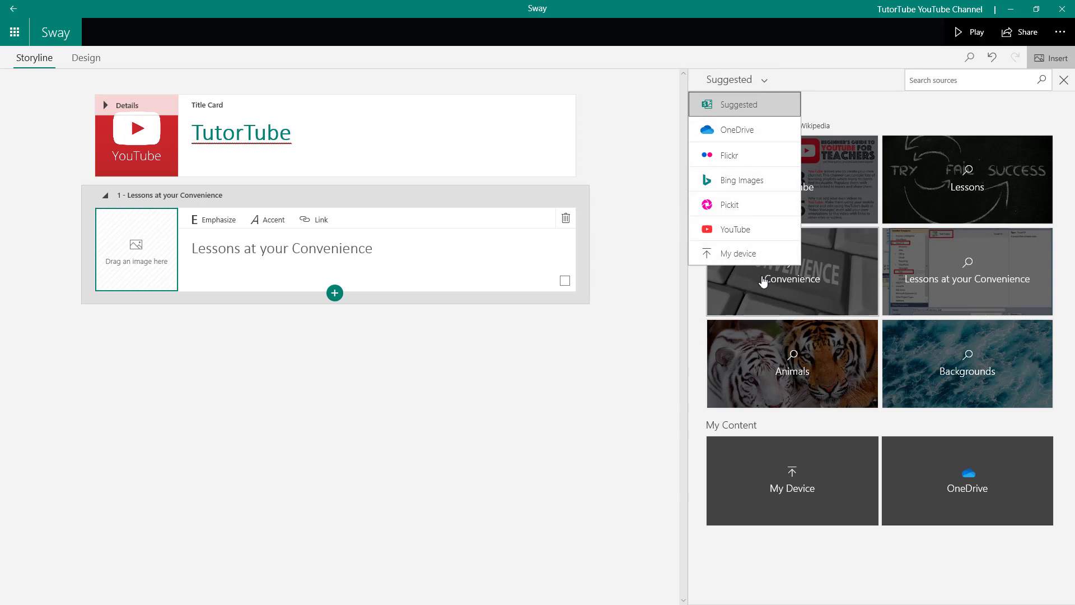
left_click(737, 255)
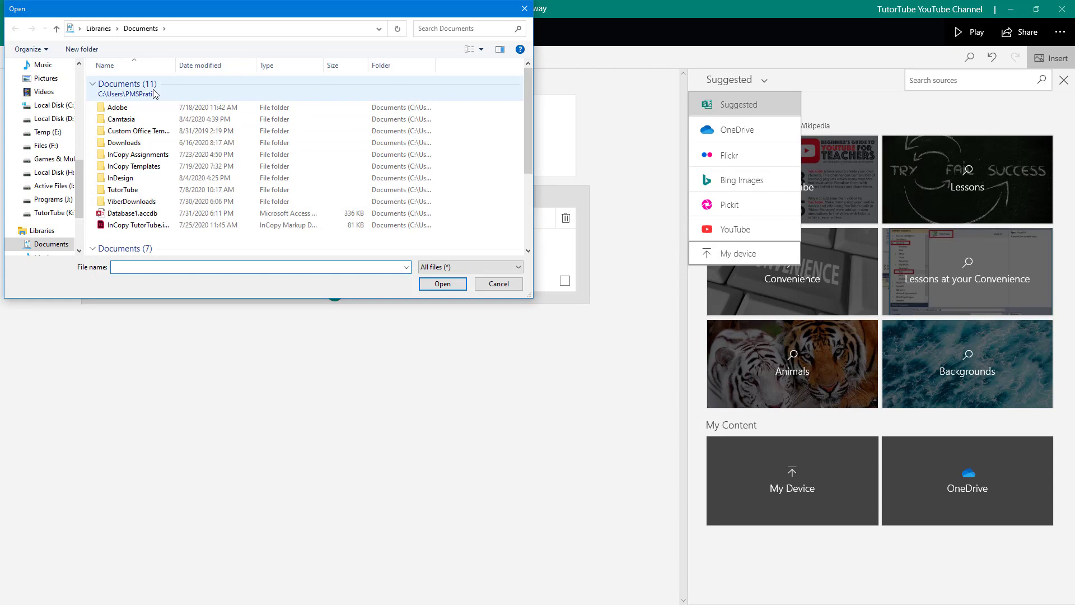
scroll(46, 140, "up", 10)
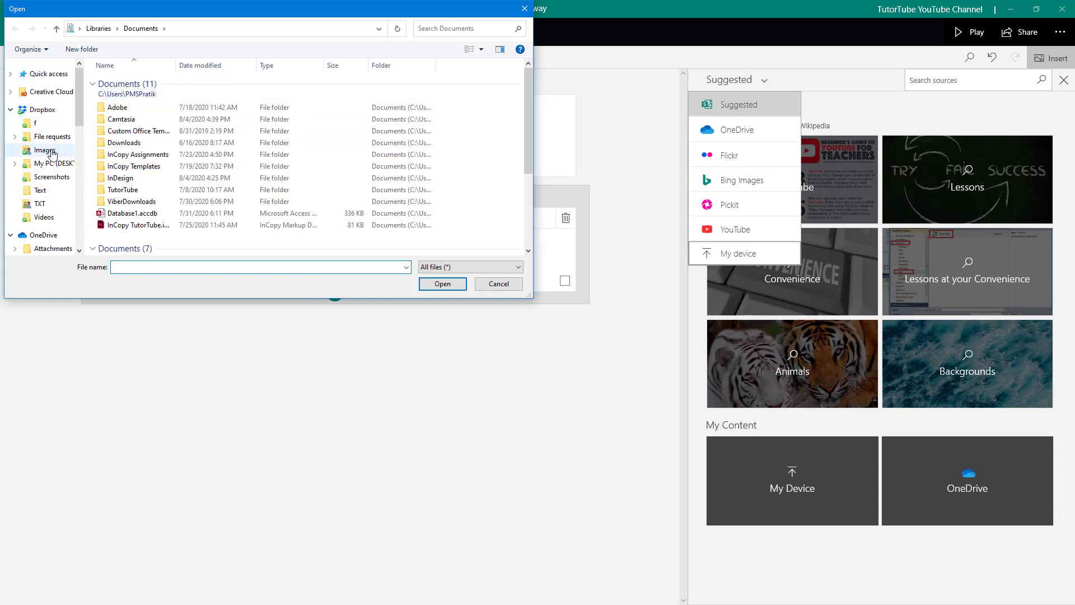
left_click(49, 151)
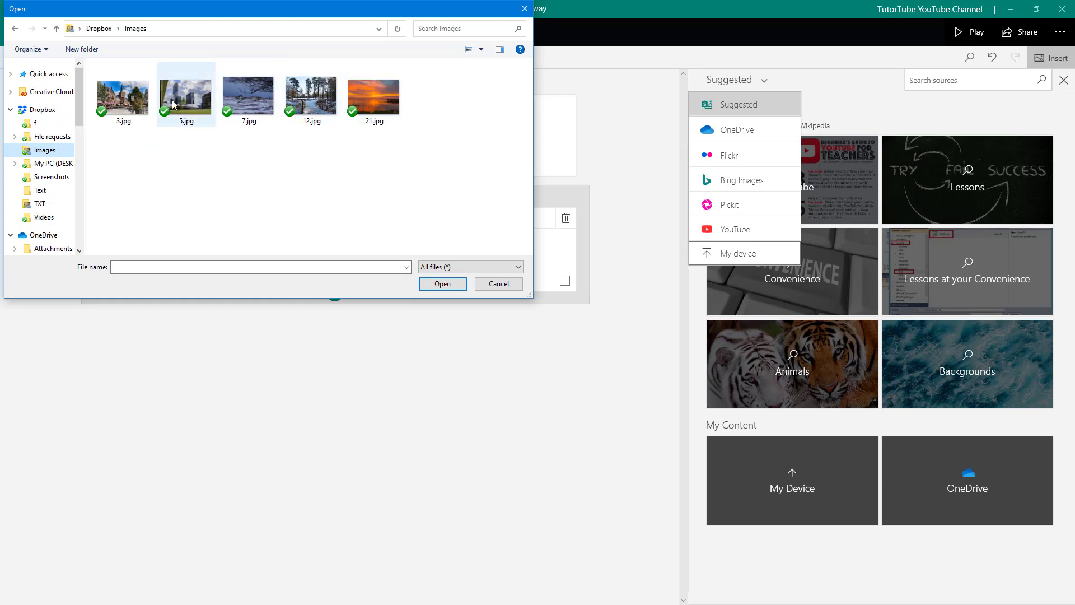
left_click(189, 101)
left_click(449, 285)
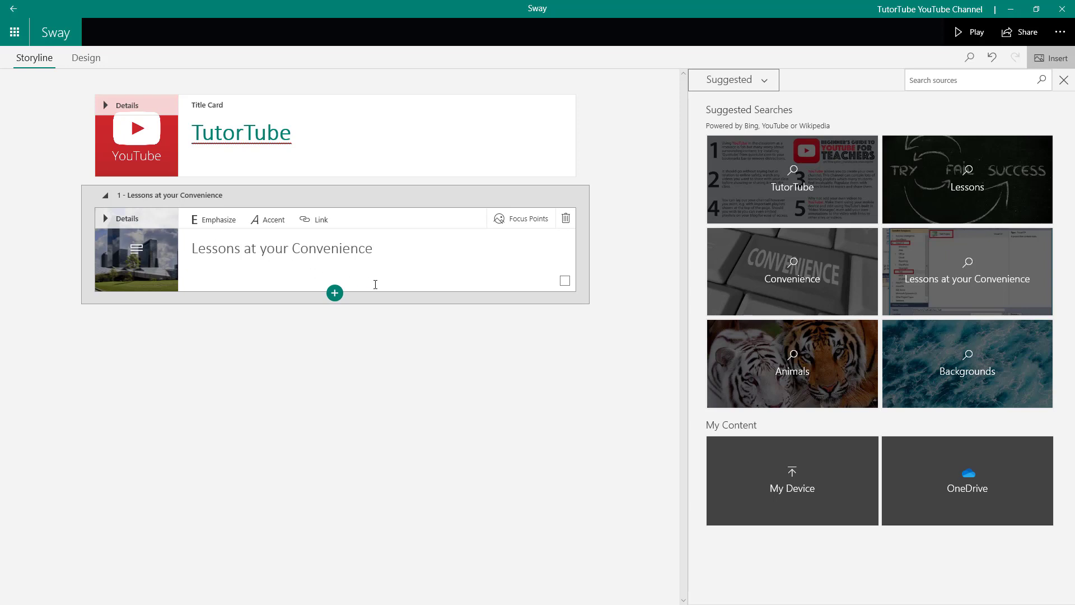
Add a Heading 2 card reading 'Keep on Learning' below the heading and close the sources panel
left_click(336, 263)
left_click(335, 293)
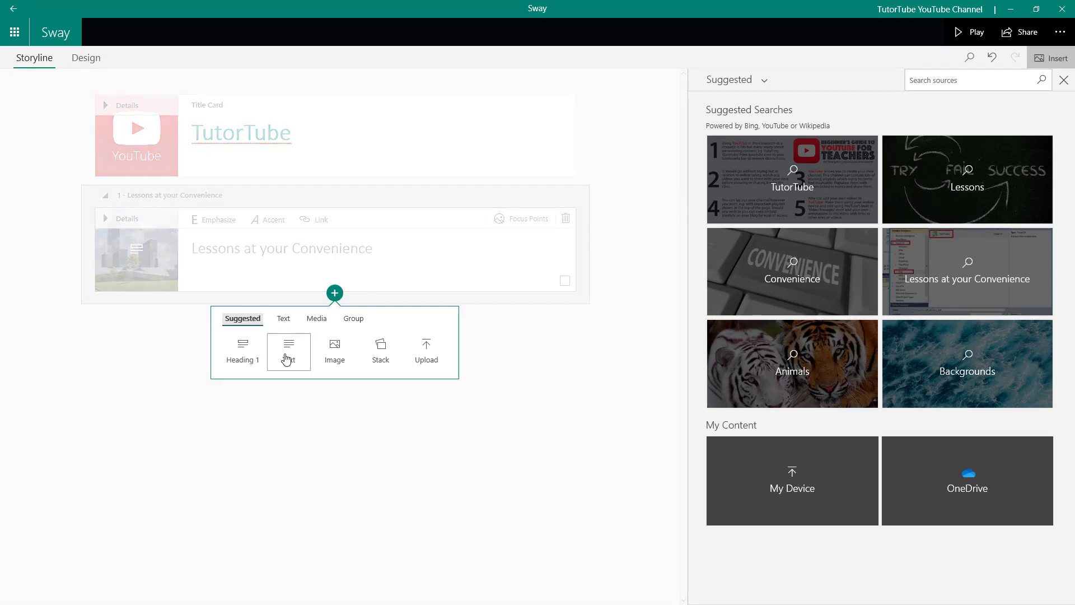
left_click(284, 319)
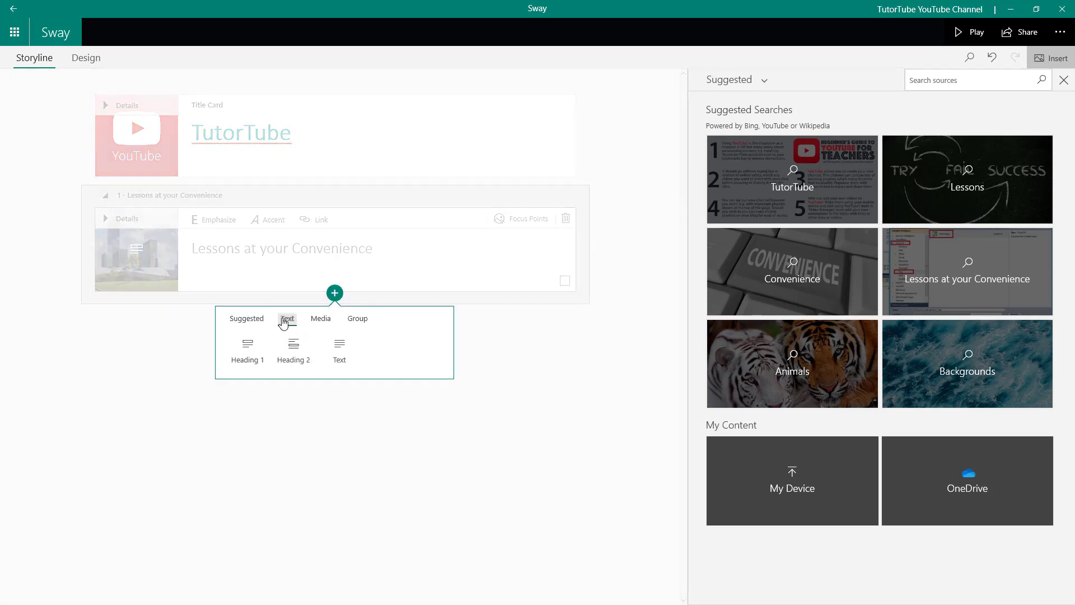
left_click(308, 355)
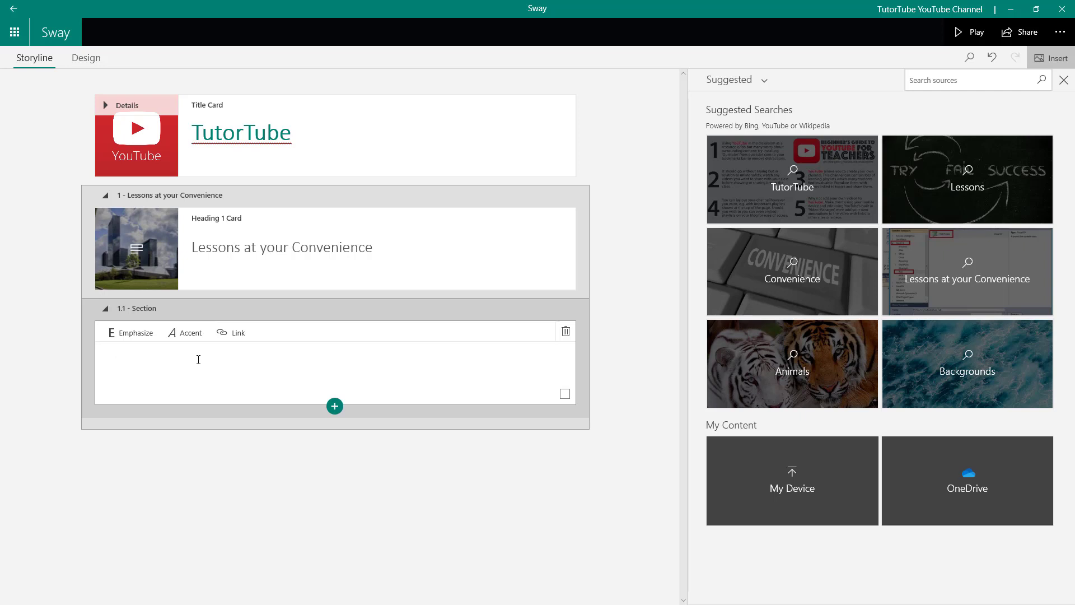
key("BackSpace")
type("Keep on Learning")
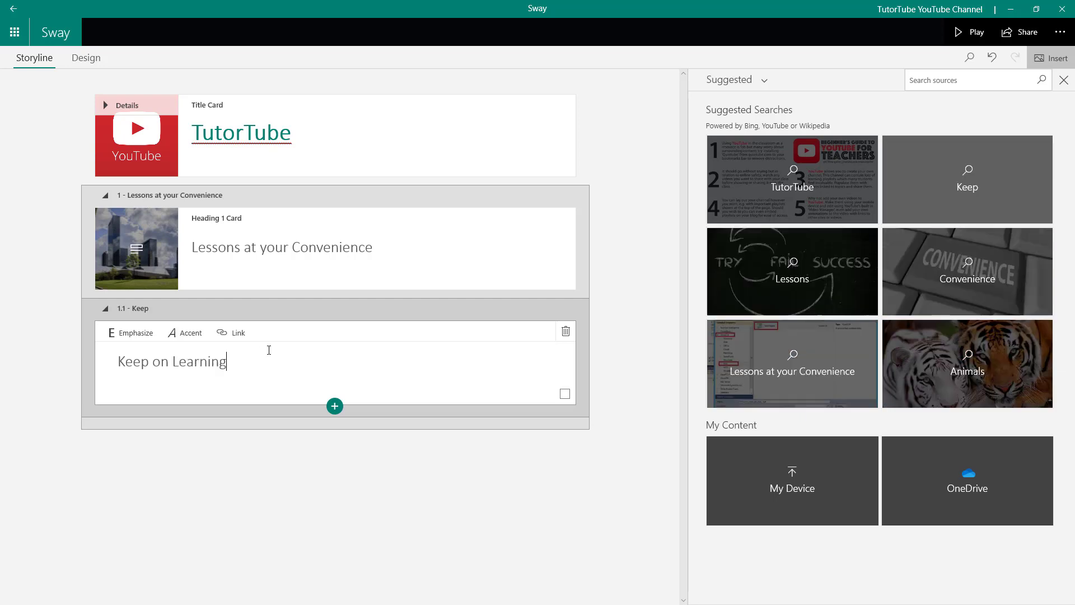
left_click(1063, 80)
left_click_drag(529, 327, 708, 390)
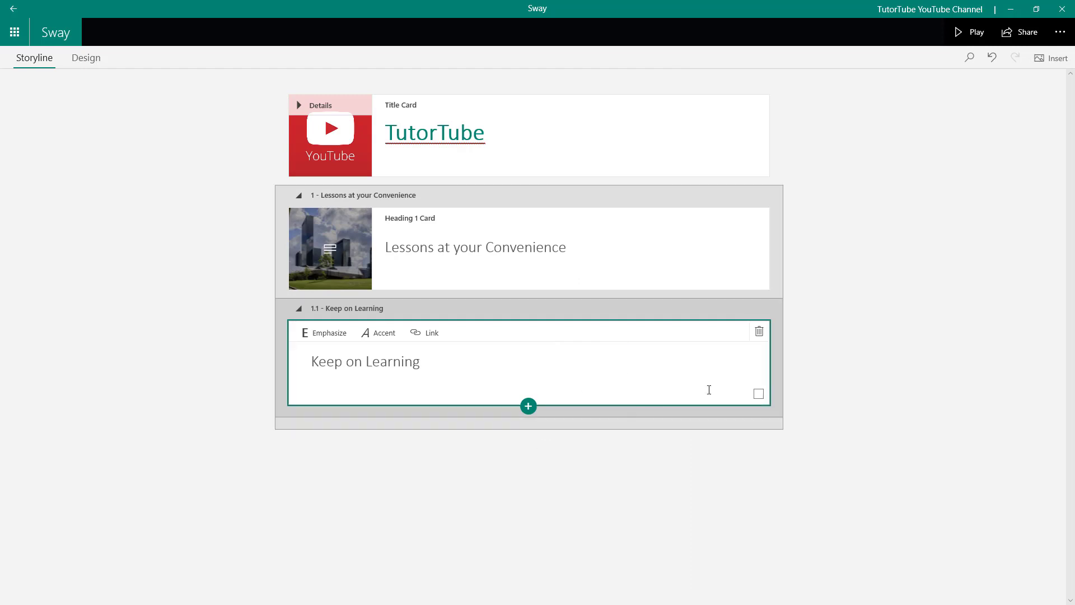
left_click(527, 407)
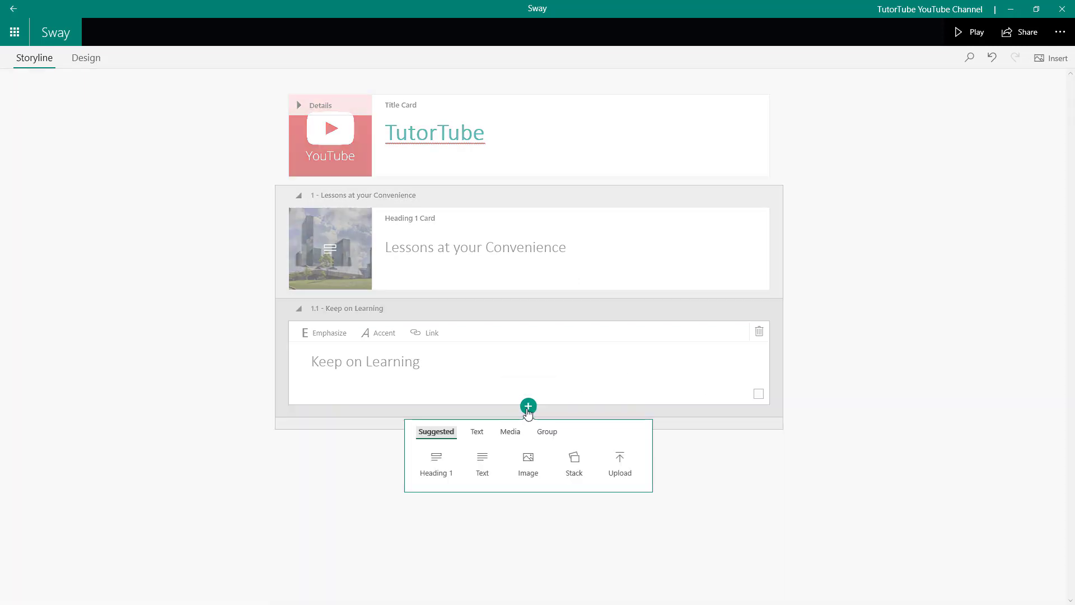
Add a text card saying you can learn design and general computing on this YouTube channel
left_click(486, 463)
left_click(385, 458)
type("In this youtube channel. You can")
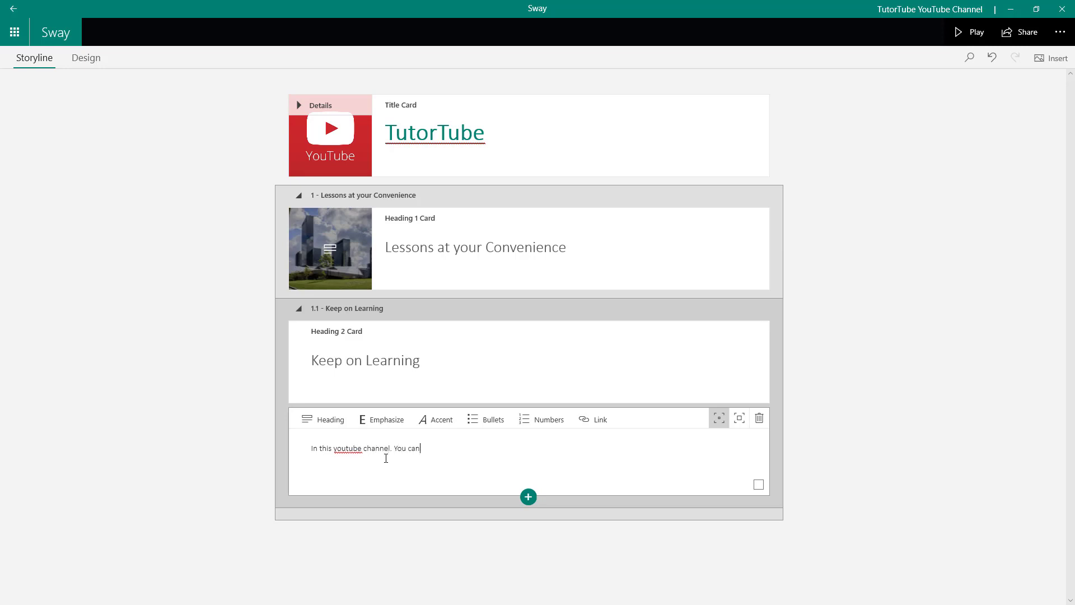
type(" learn regarsding design and general computing.")
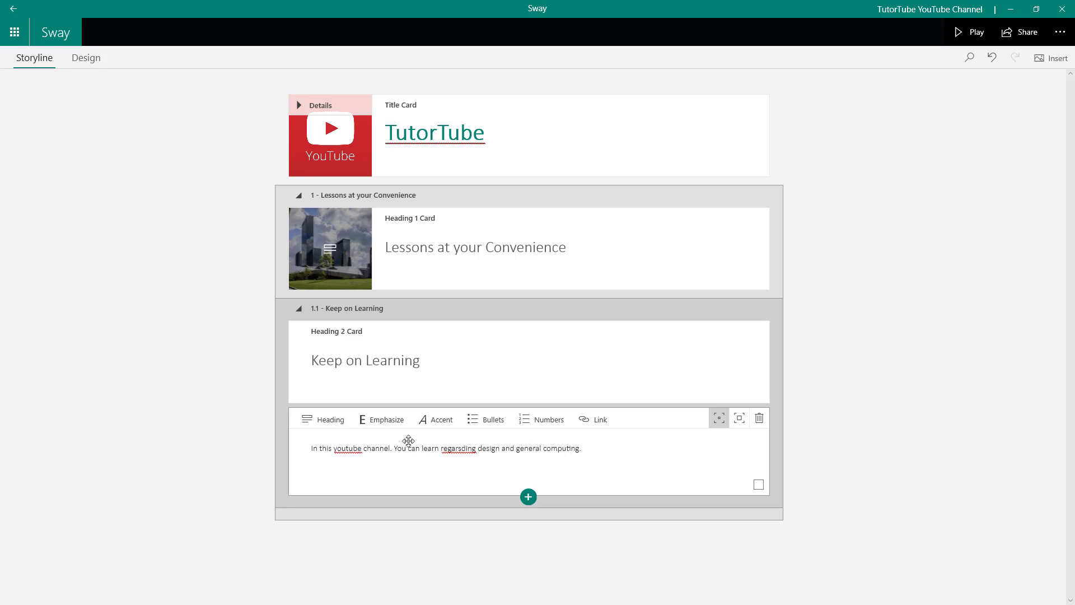
Correct the misspellings to 'regarding' and 'YouTube'
left_click(463, 448)
right_click(463, 448)
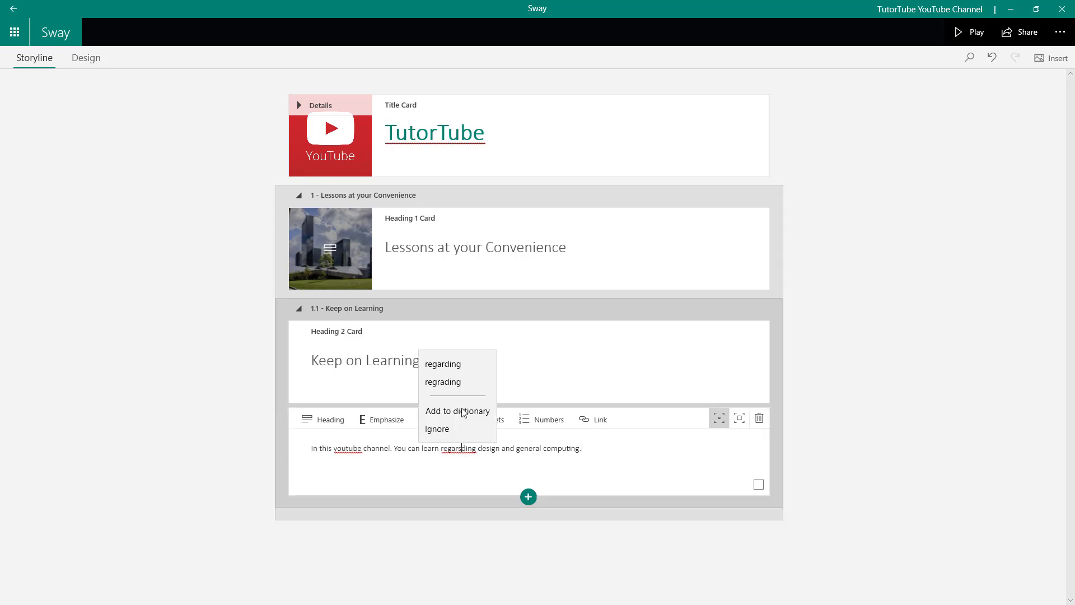
left_click(458, 361)
right_click(353, 448)
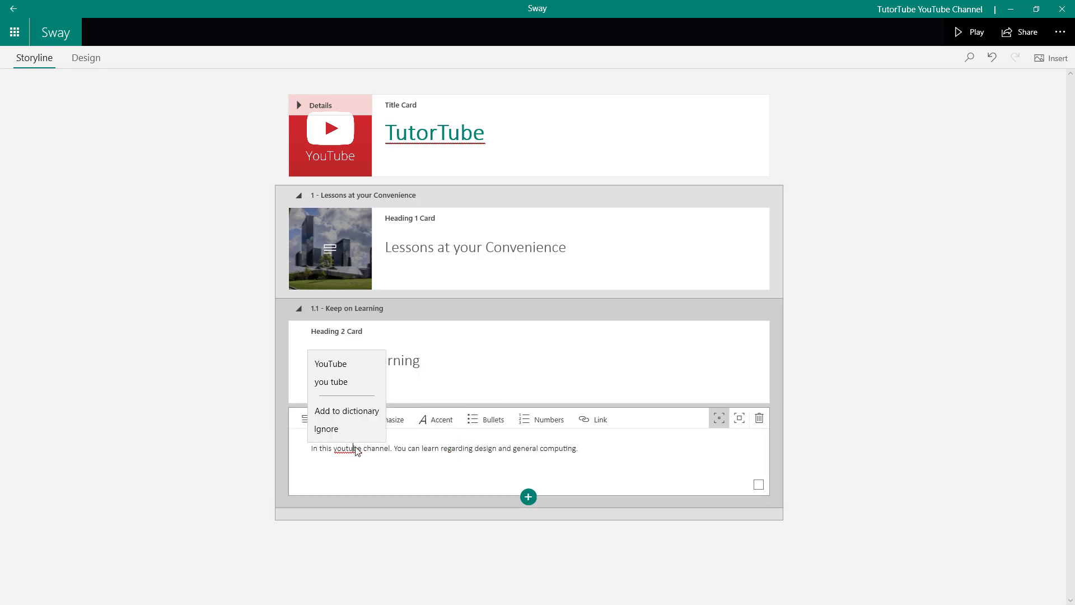
left_click(354, 363)
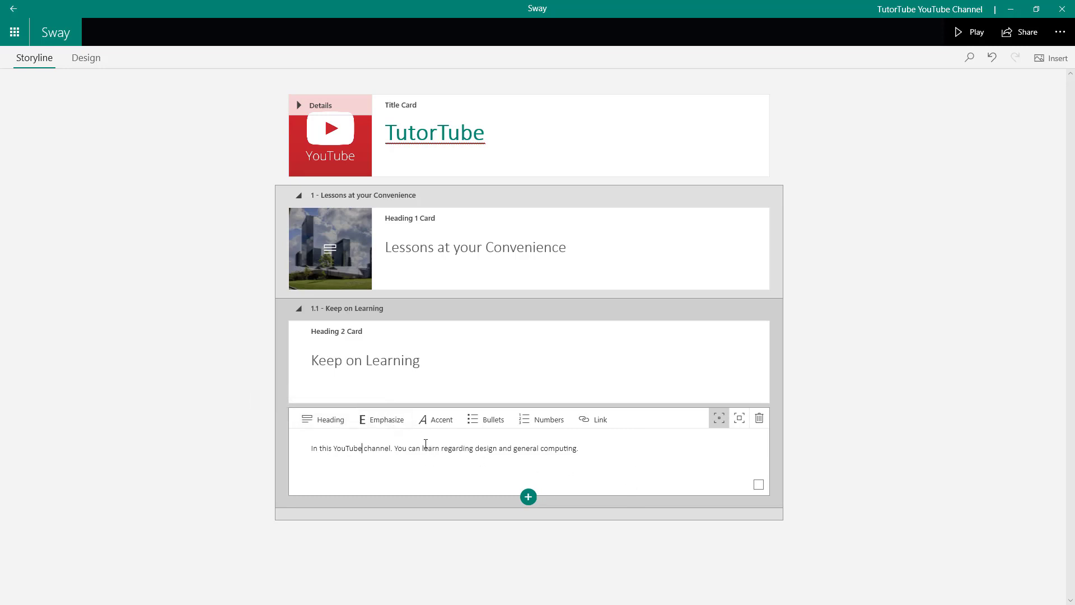
left_click_drag(385, 450, 338, 450)
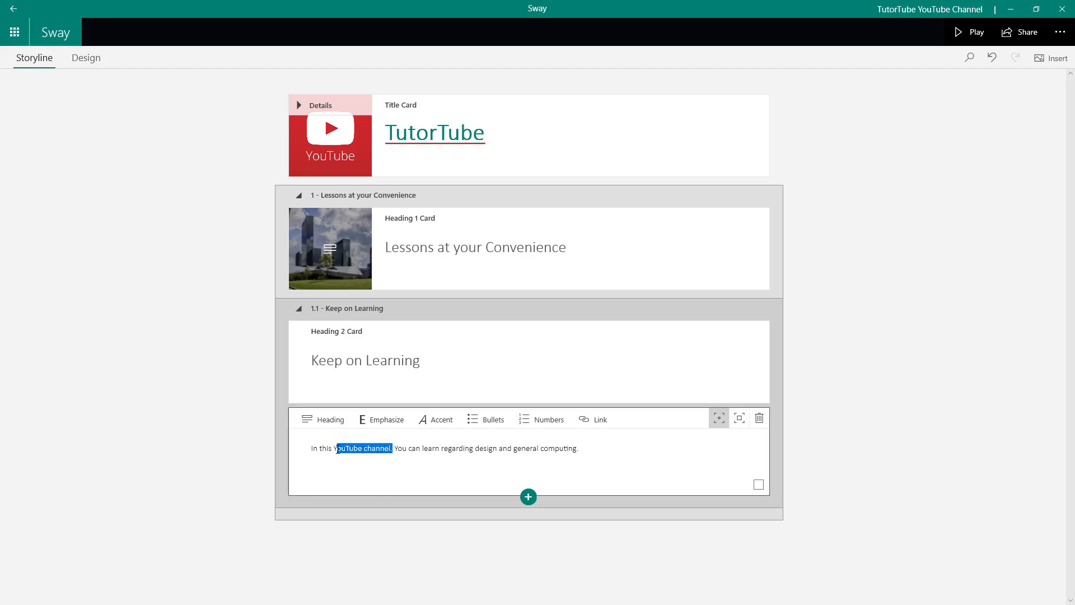
Emphasize 'YouTube channel.' and give 'design' and 'general computing.' accent styling
left_click(383, 421)
left_click(459, 468)
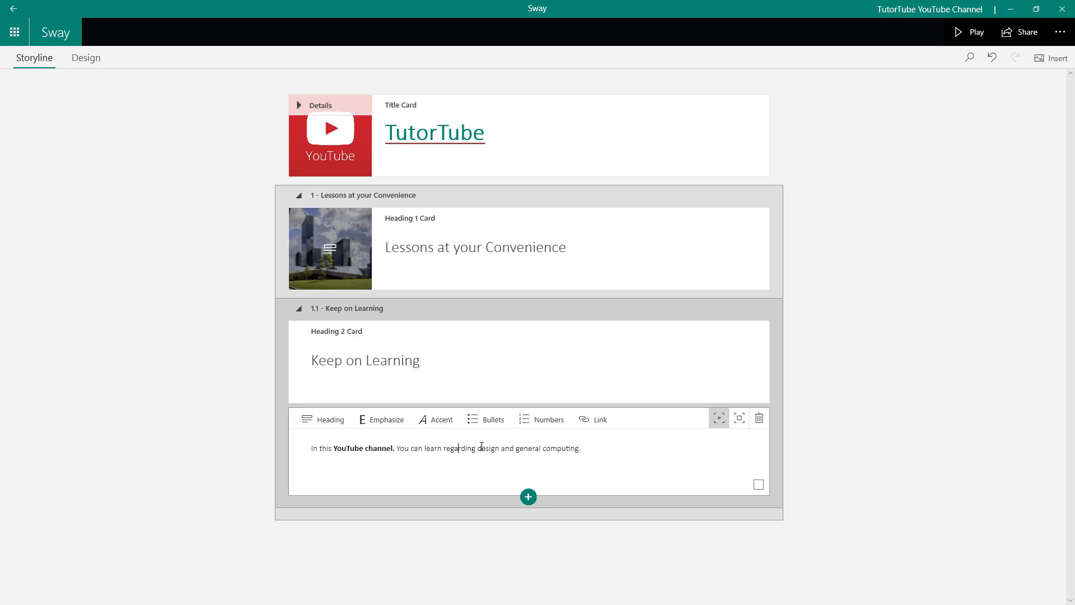
double_click(481, 448)
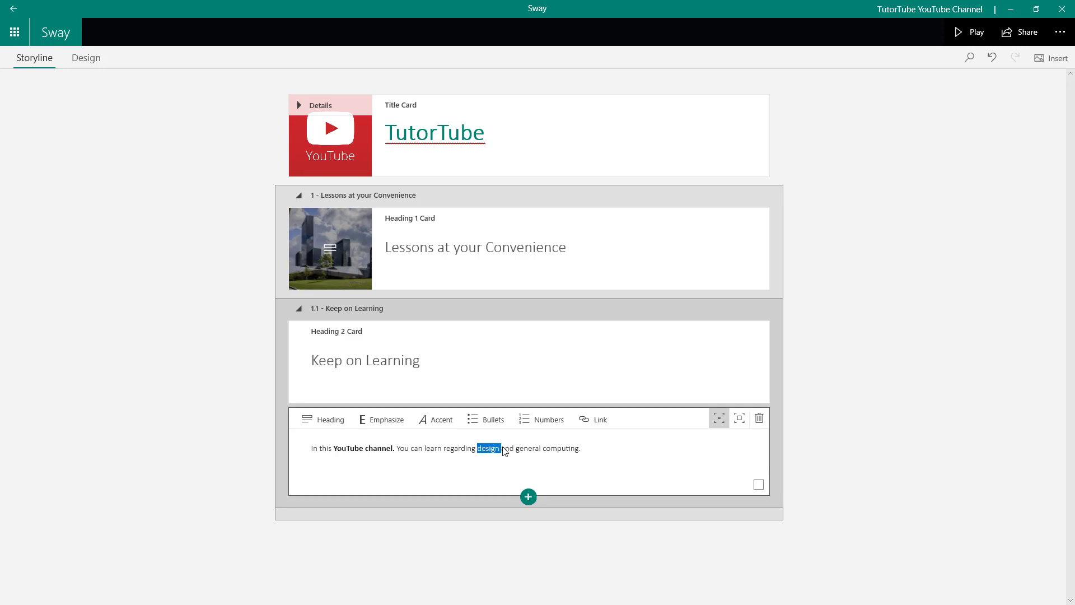
left_click(439, 424)
left_click_drag(583, 449, 514, 449)
left_click(441, 426)
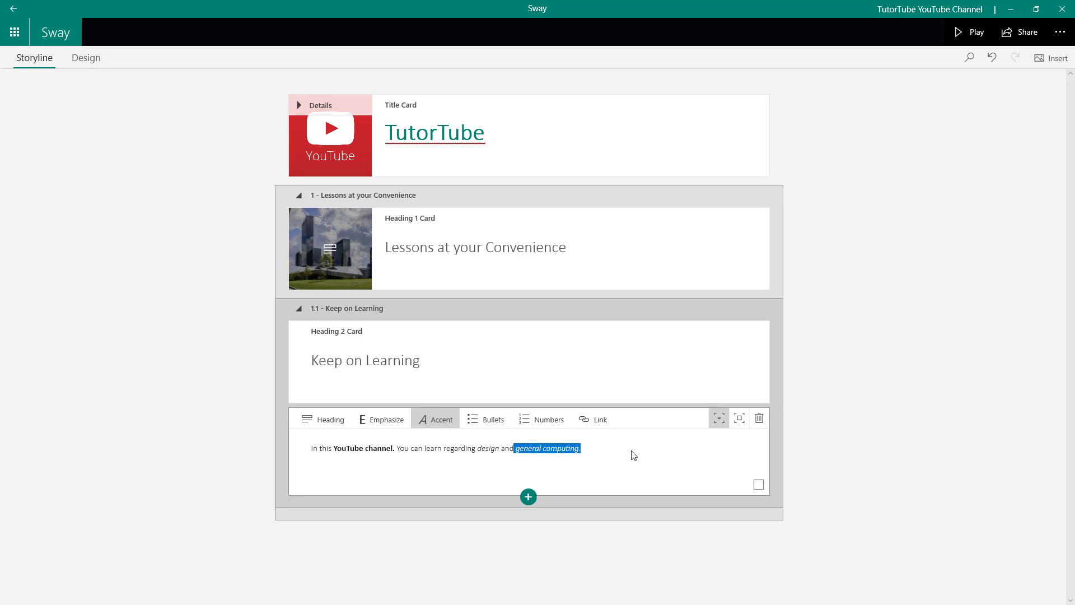
left_click(631, 451)
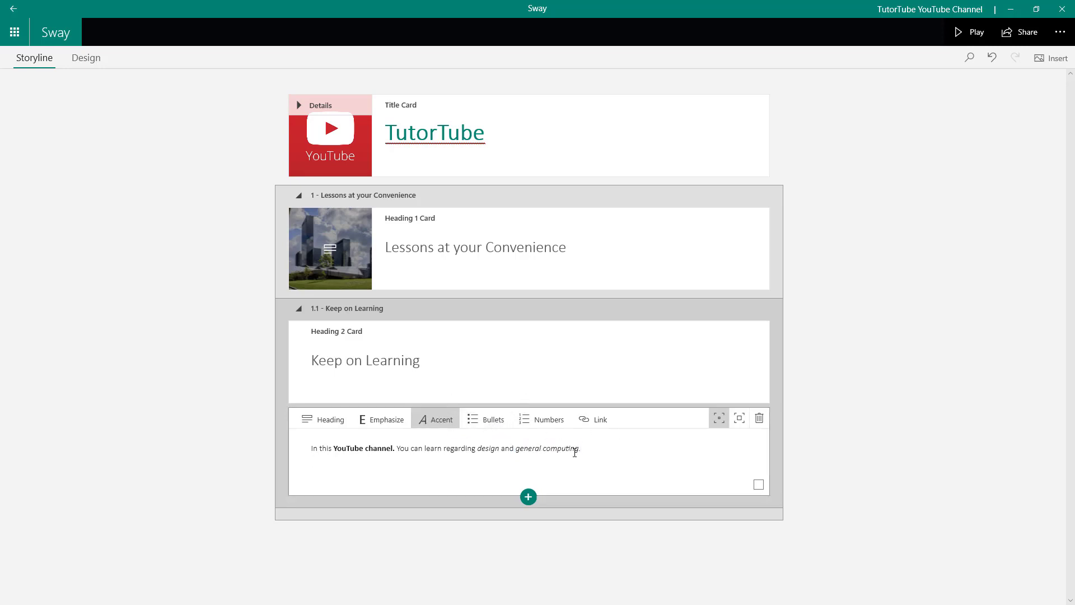
Add 'Design' and 'Computing' lines below the paragraph
left_click(486, 420)
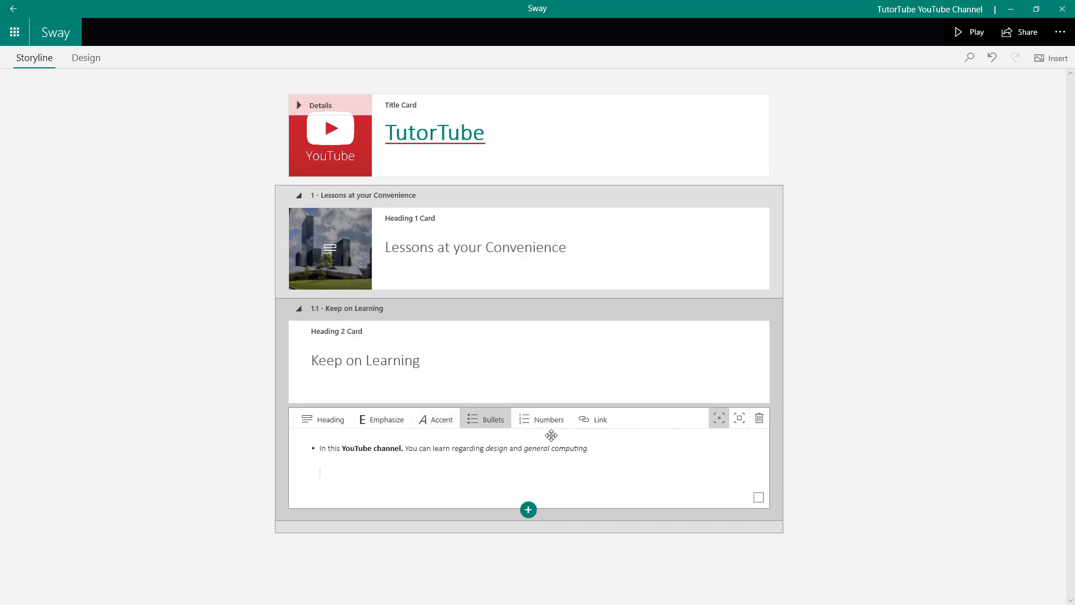
key("ctrl+z")
key("ctrl+z")
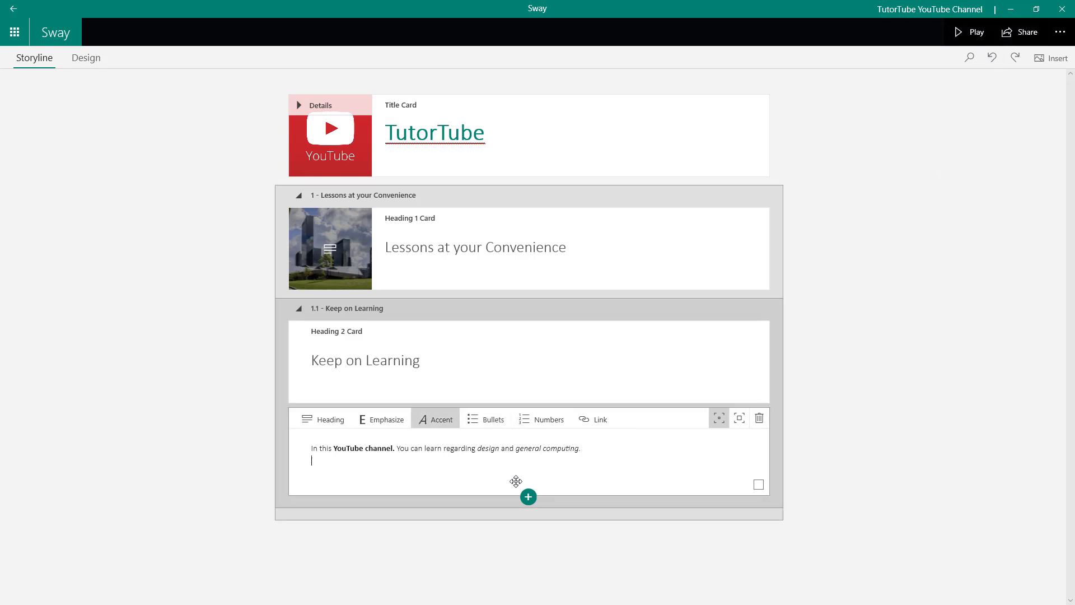
key("Return")
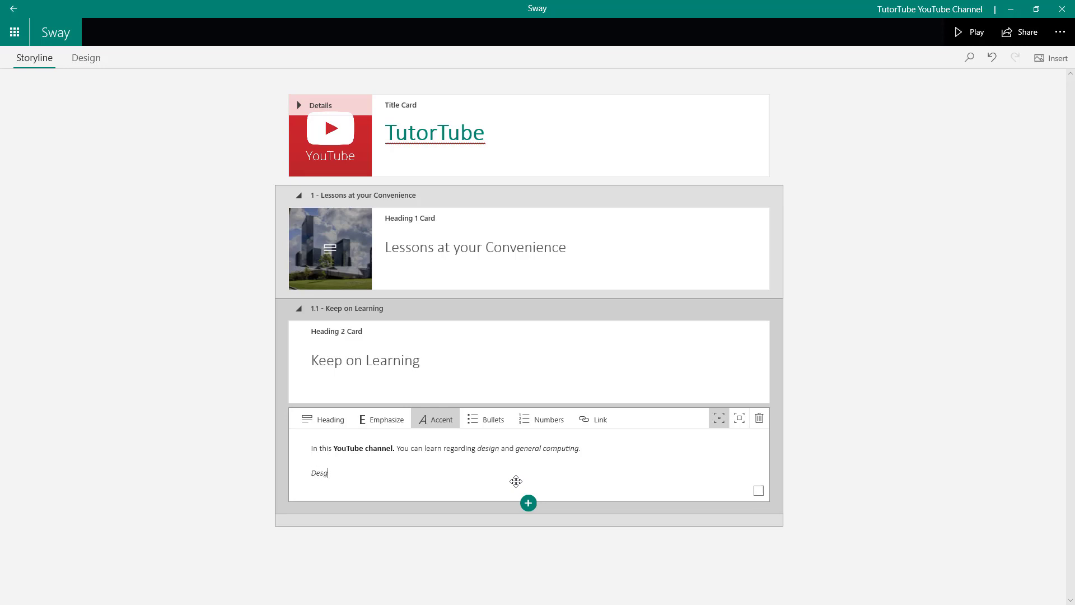
key("Return")
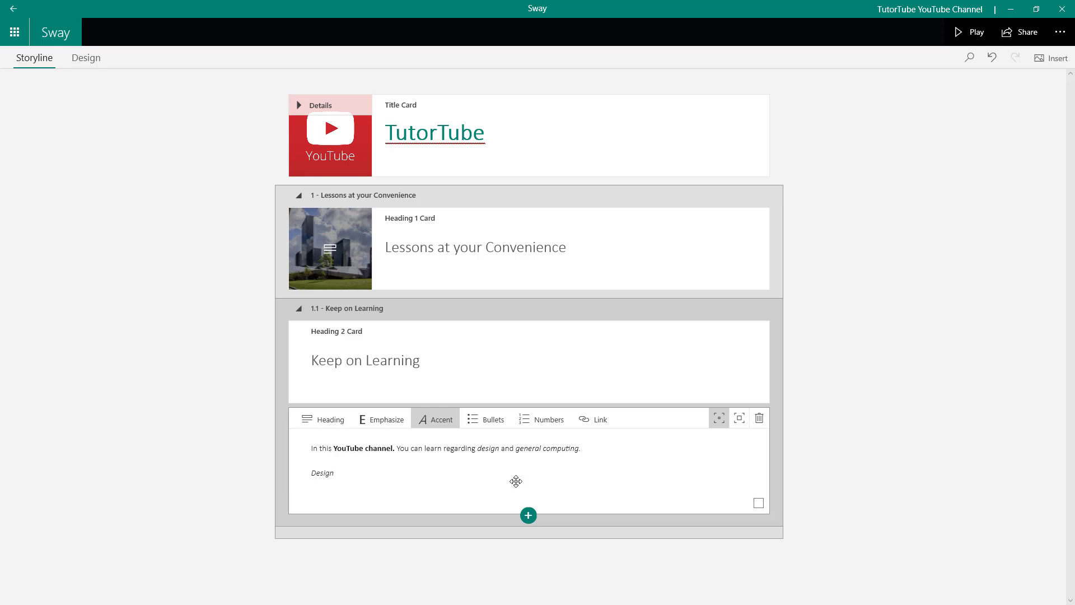
type("Computing")
Bullet the Design and Computing lines and remove the empty bullet line above them
left_click_drag(349, 485, 313, 475)
left_click(486, 419)
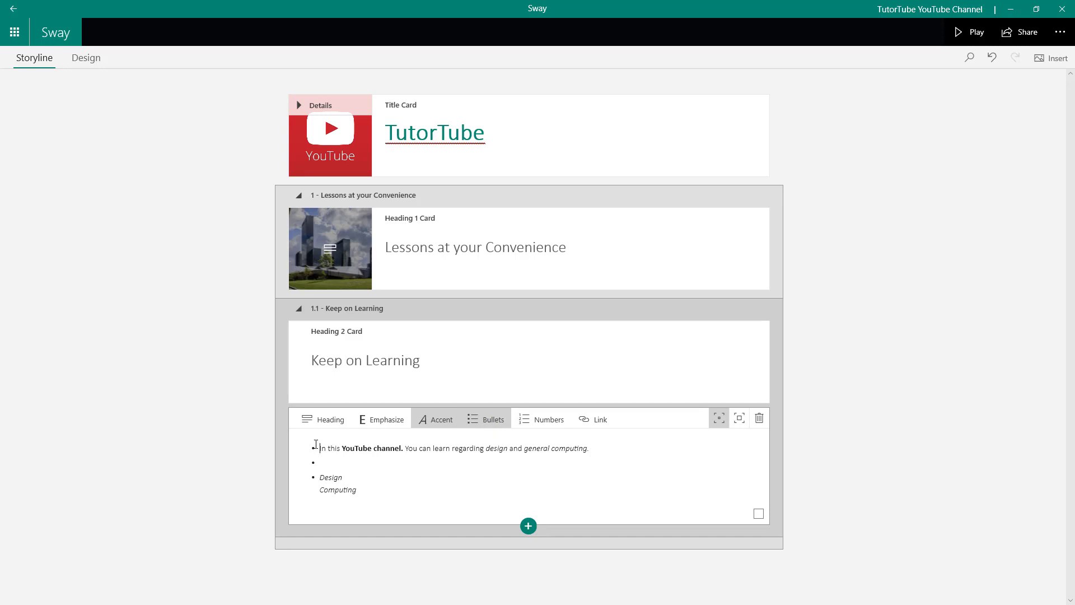
key("BackSpace")
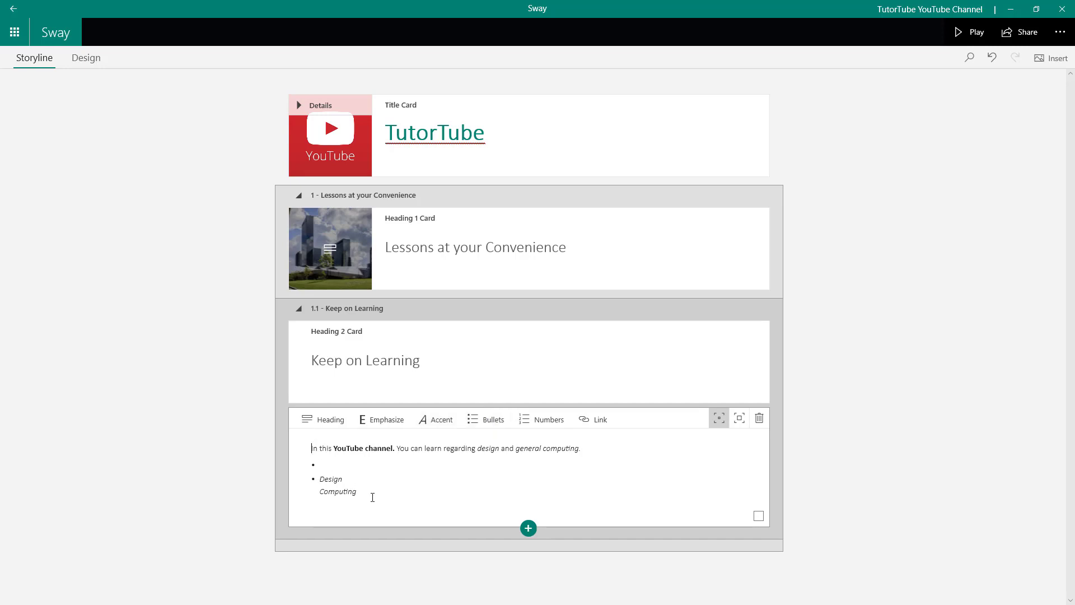
key("Down")
key("End")
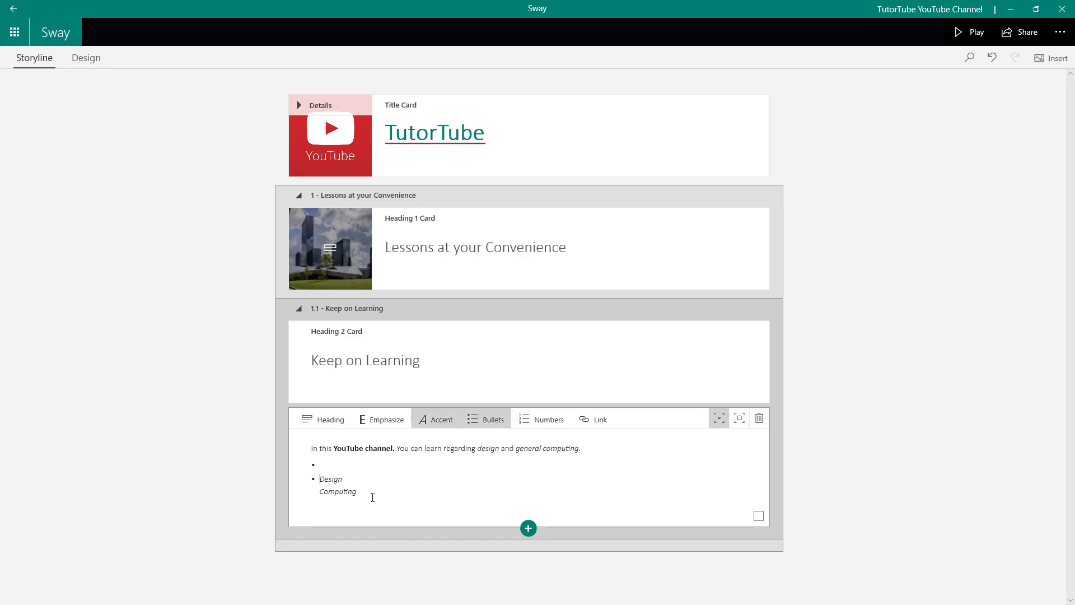
key("Delete")
key("Return")
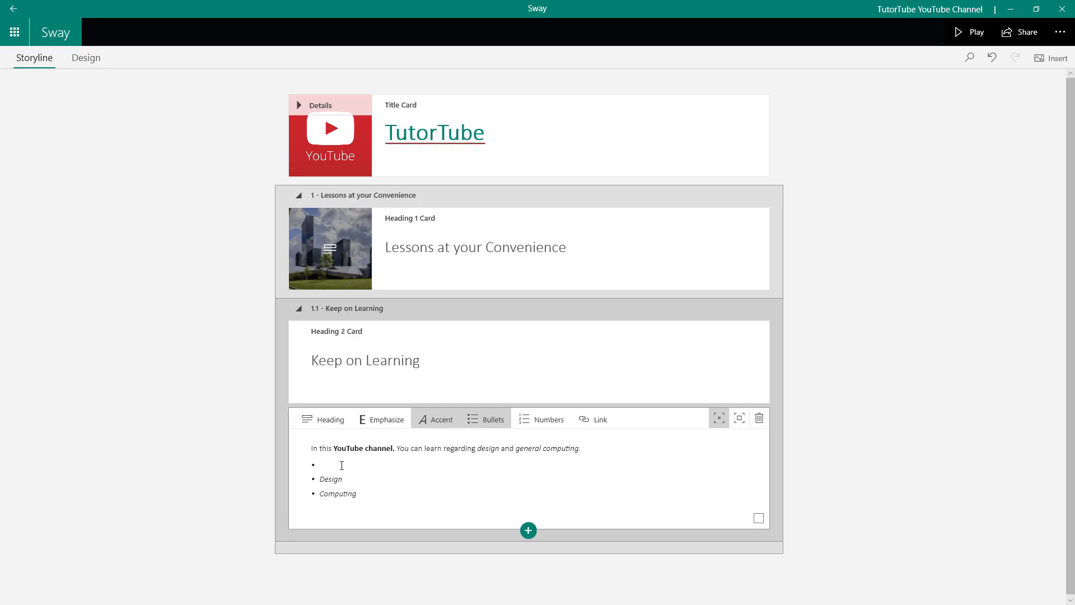
key("Delete")
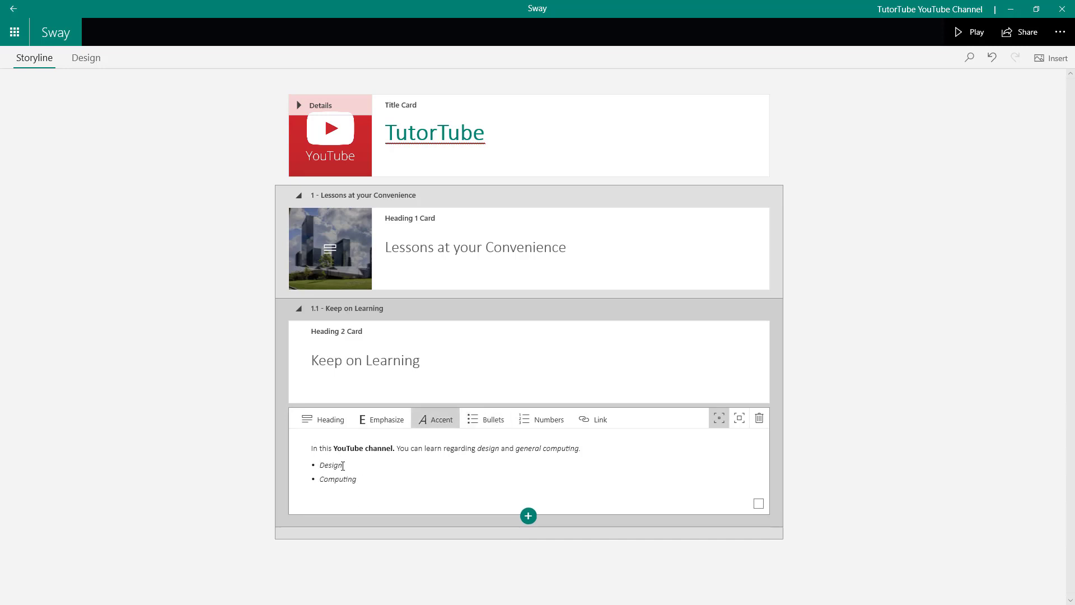
Try a numbered list, then switch the list back to bullets
key("ctrl+a")
left_click(506, 463)
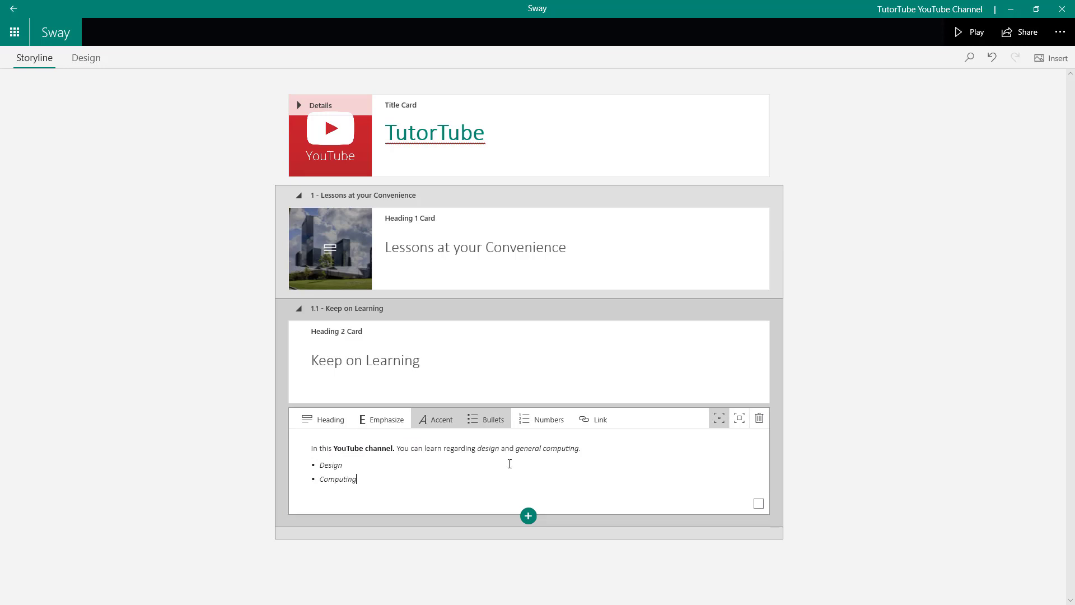
left_click(535, 420)
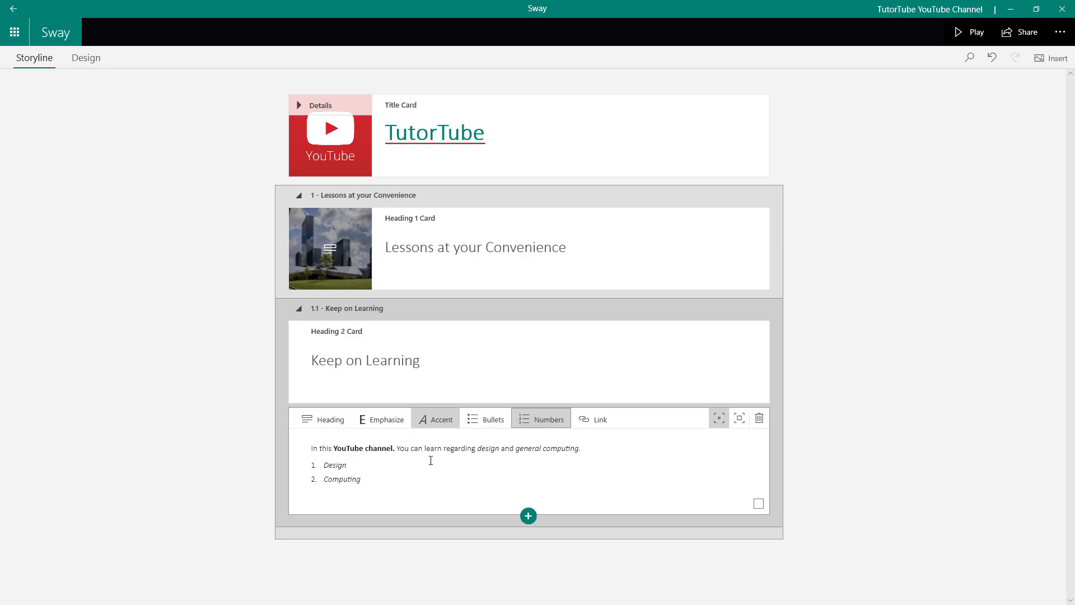
left_click(502, 426)
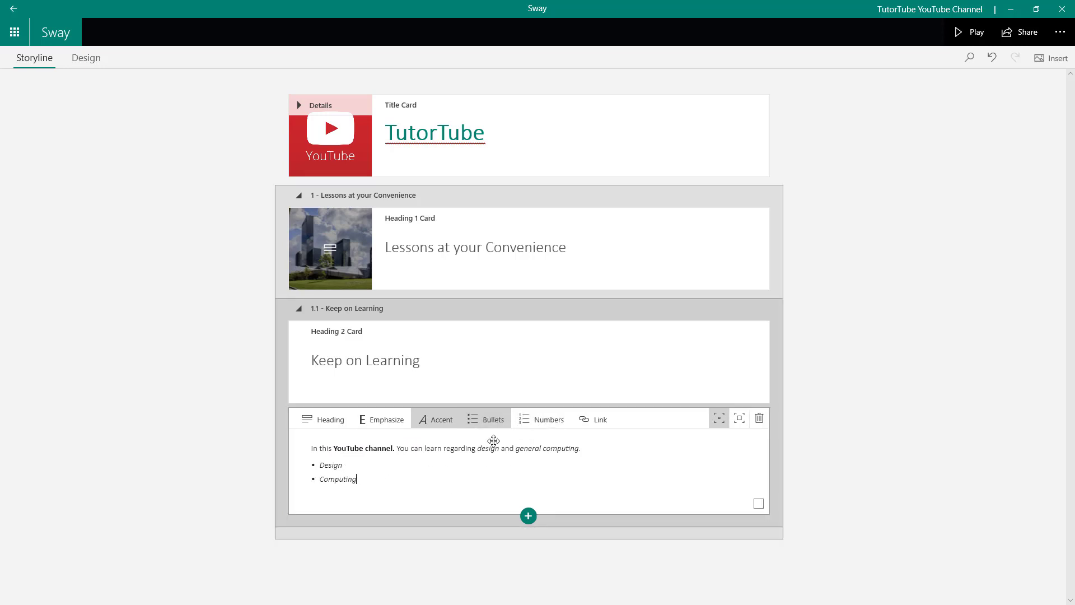
left_click_drag(334, 448, 396, 448)
Link 'YouTube channel.' to a youtube.com web address
left_click(600, 421)
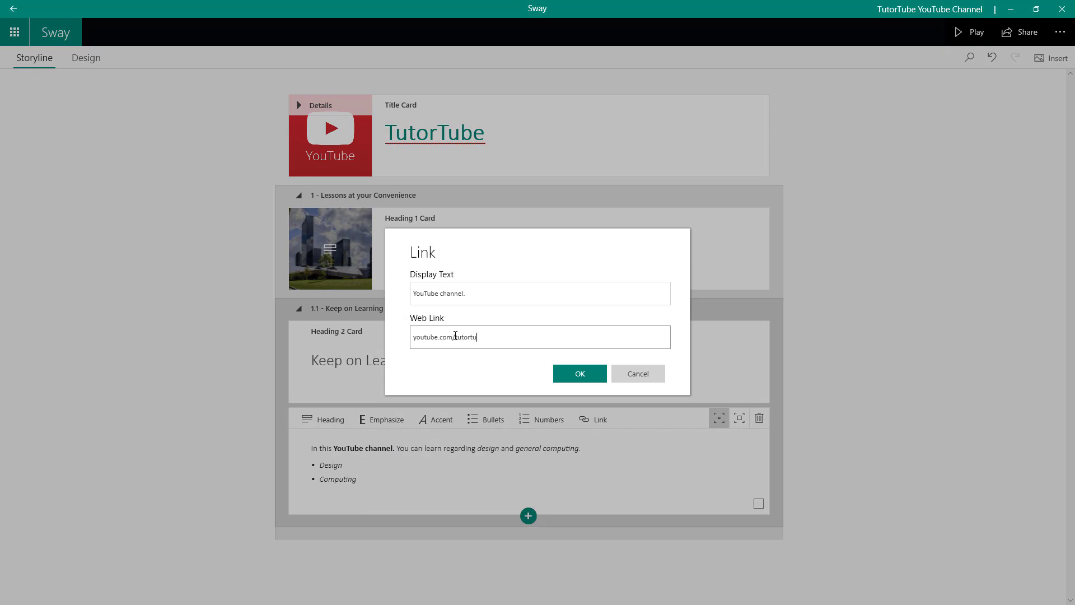
left_click(573, 373)
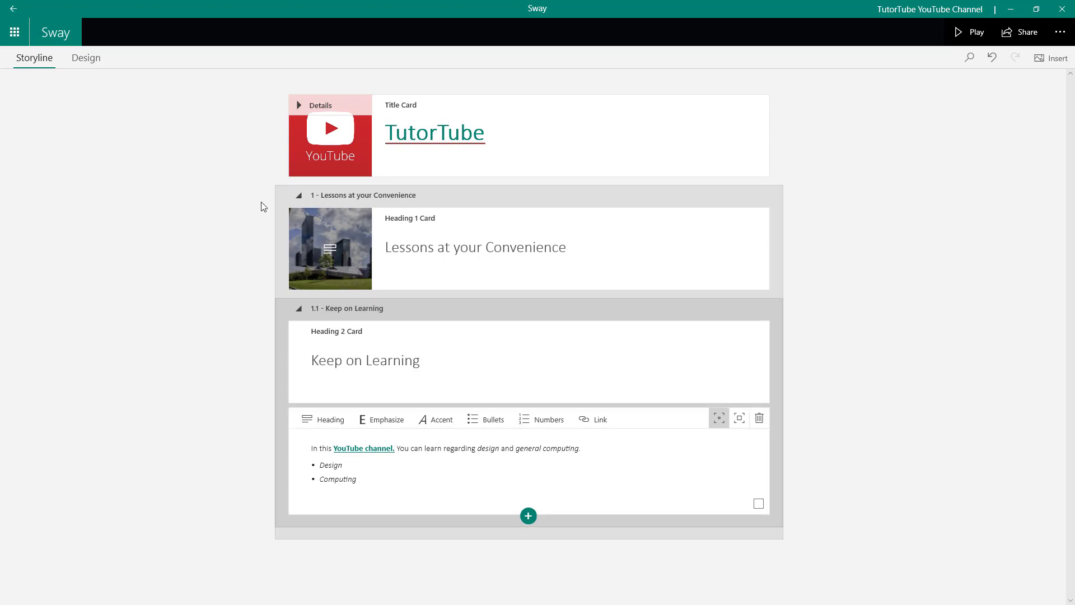
Preview the Sway in Design and switch its style to the Vertical layout
left_click(90, 63)
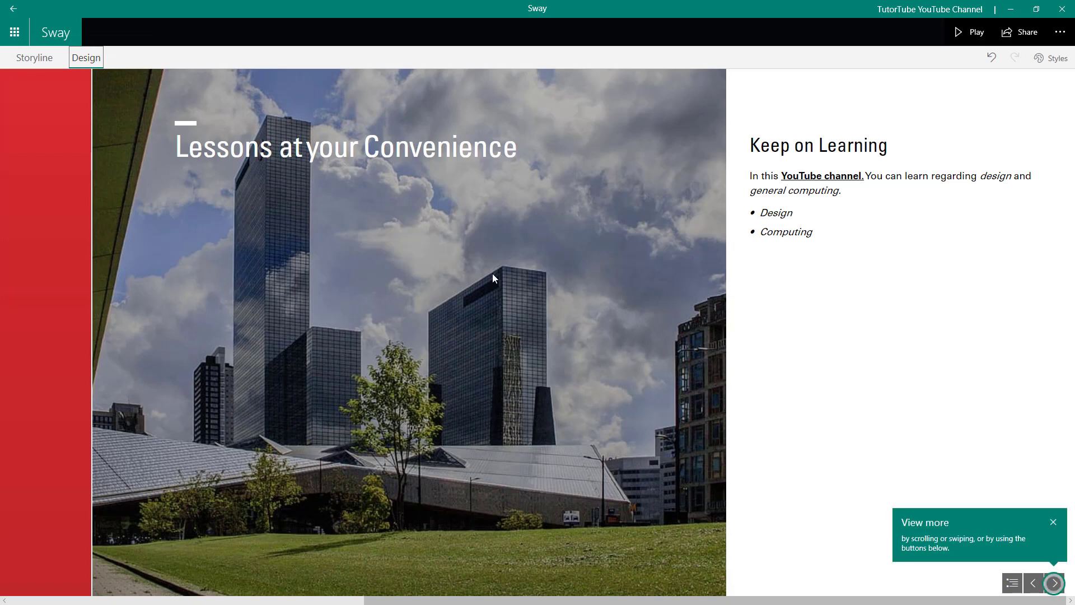
left_click(1053, 521)
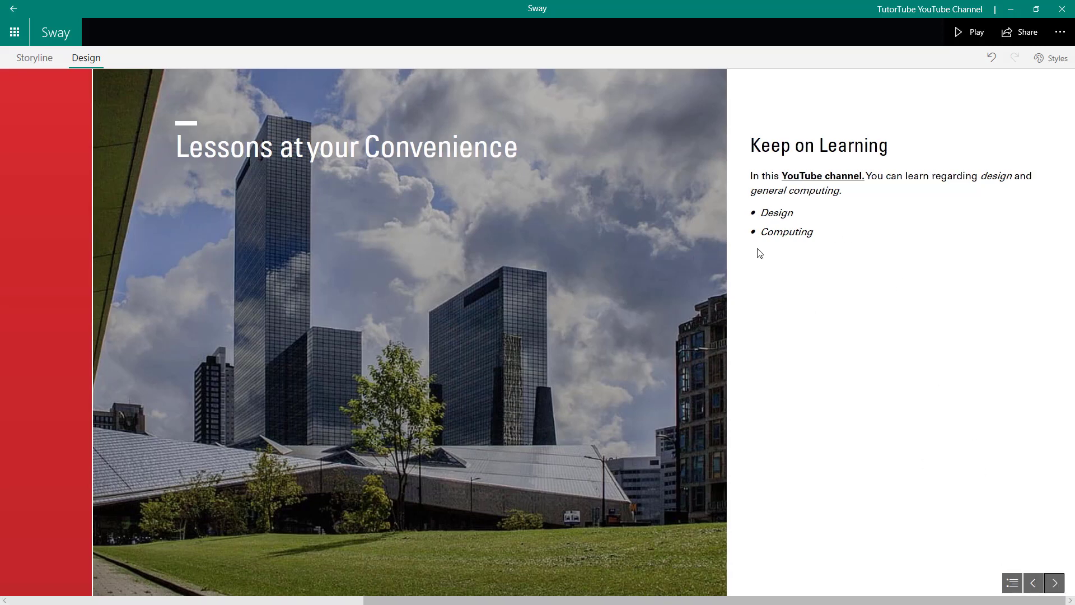
left_click(1048, 59)
left_click(804, 139)
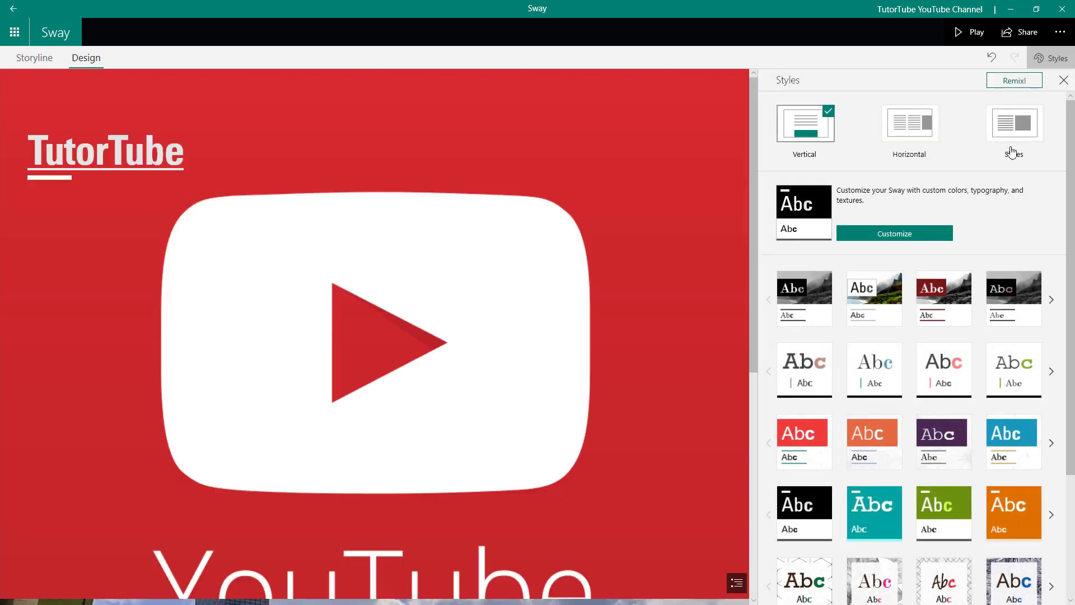
left_click(1063, 81)
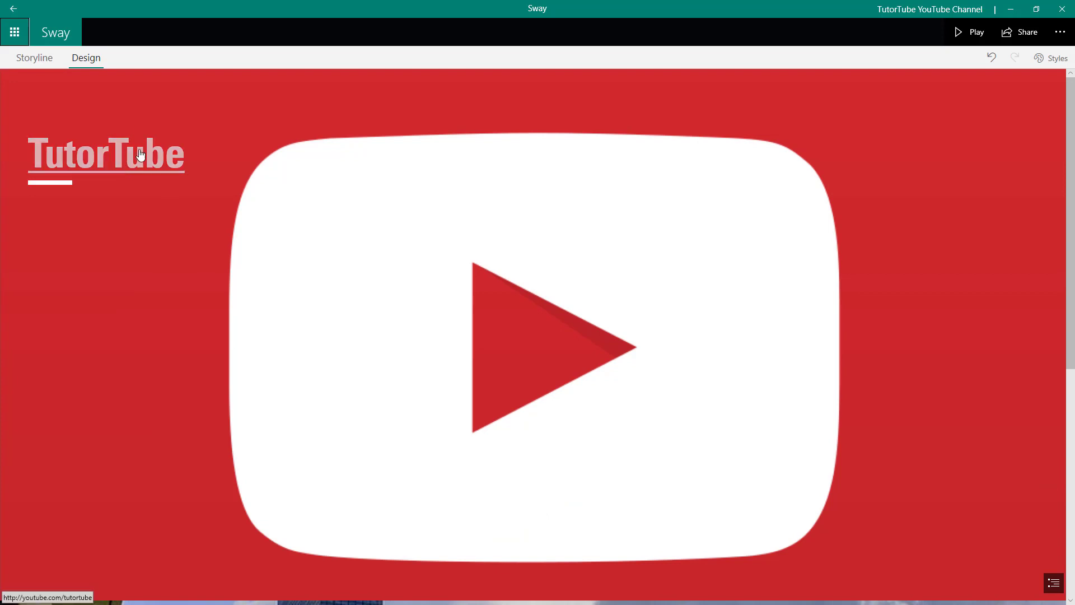
Test the TutorTube title link without leaving Sway, then go back to the Storyline
left_click(123, 164)
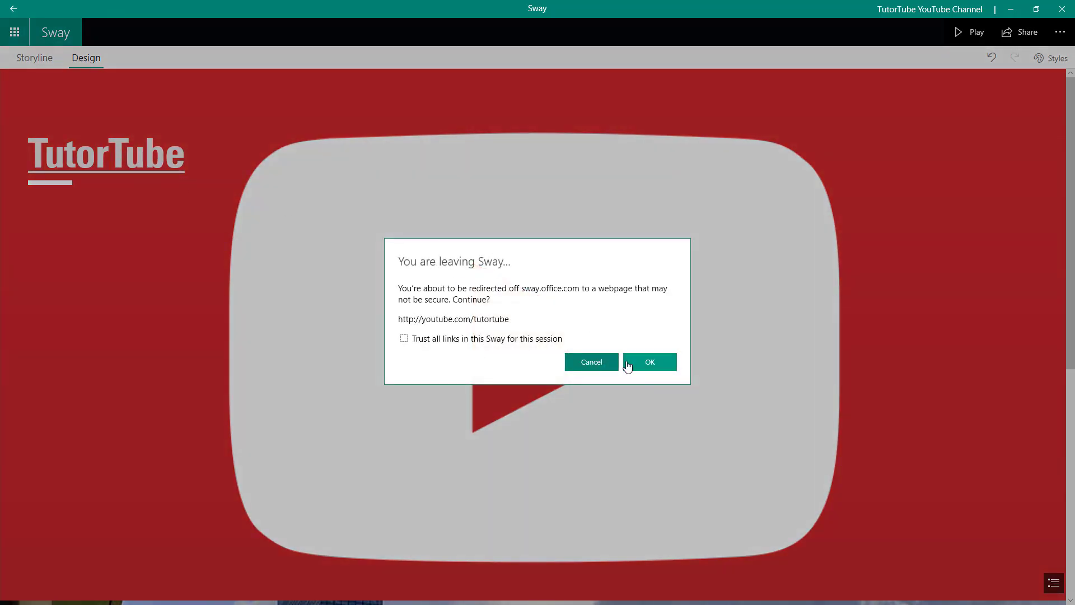
left_click(591, 366)
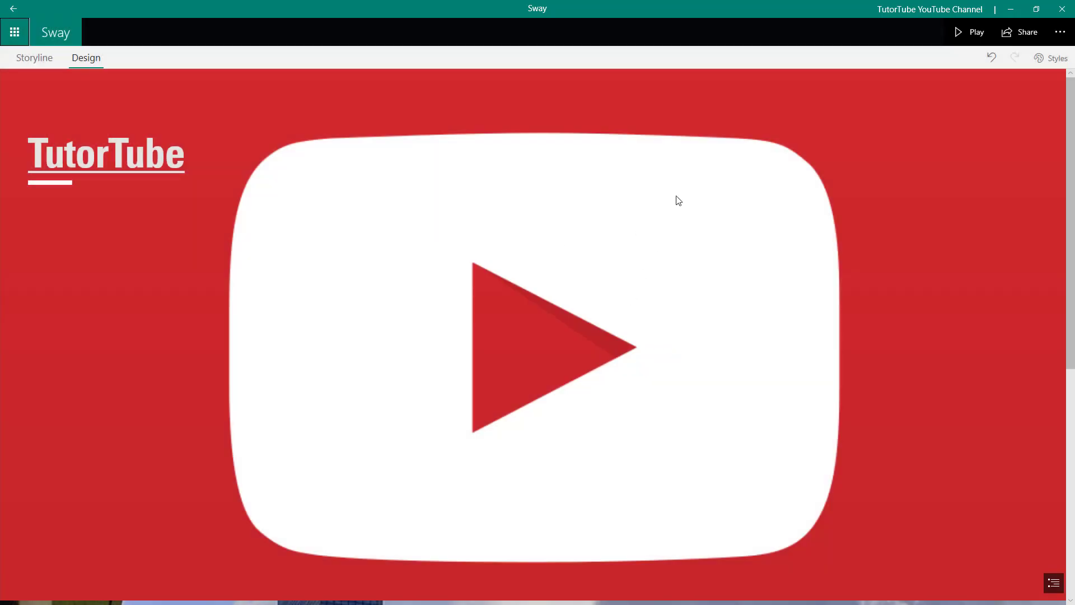
scroll(614, 196, "down", 6)
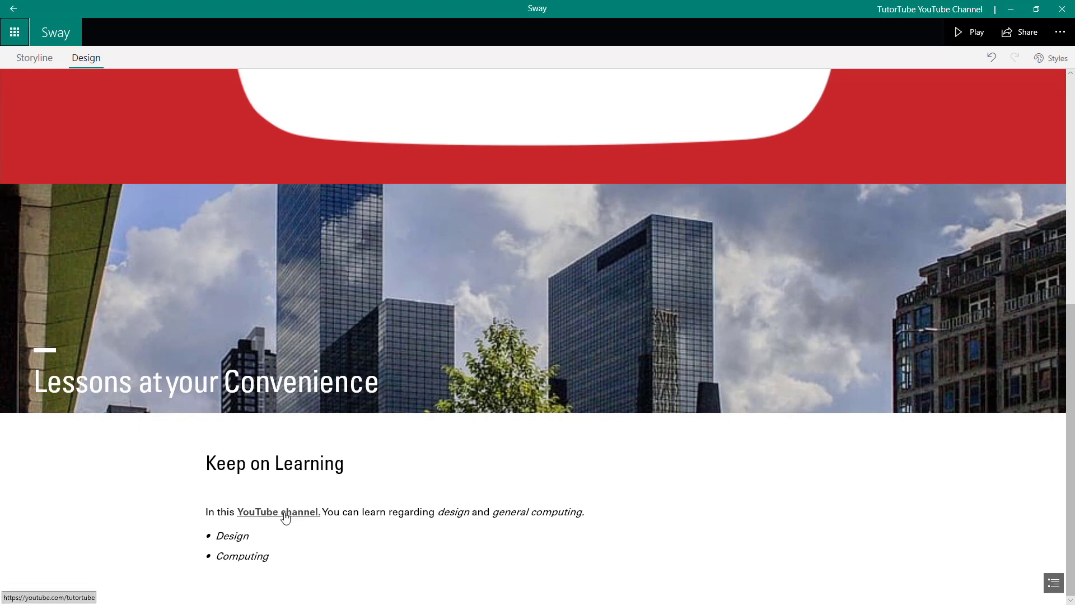
scroll(396, 447, "up", 6)
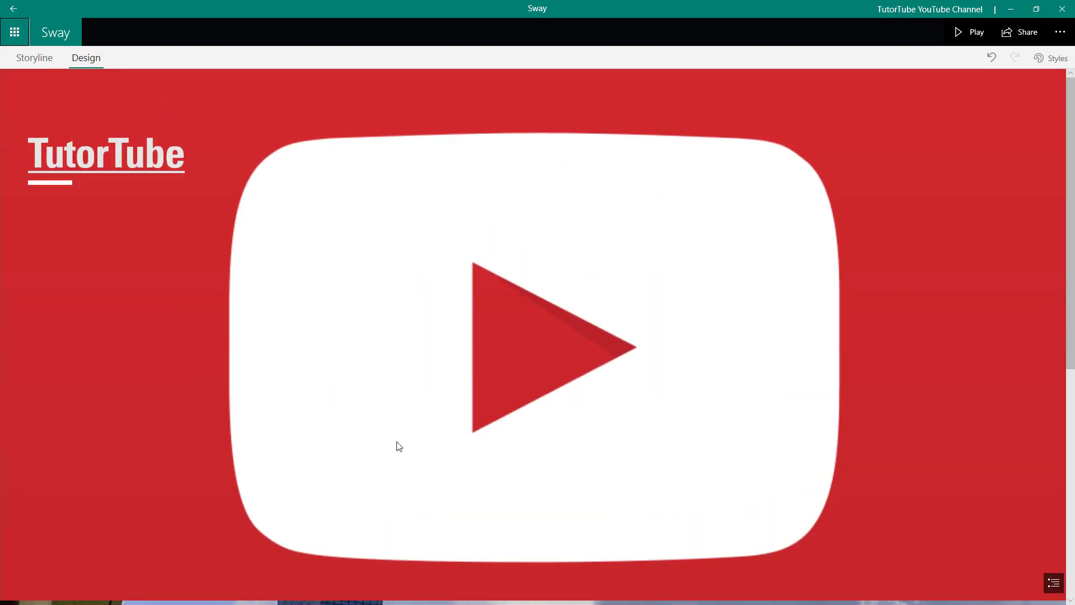
scroll(418, 420, "down", 1)
scroll(418, 421, "up", 2)
left_click(36, 59)
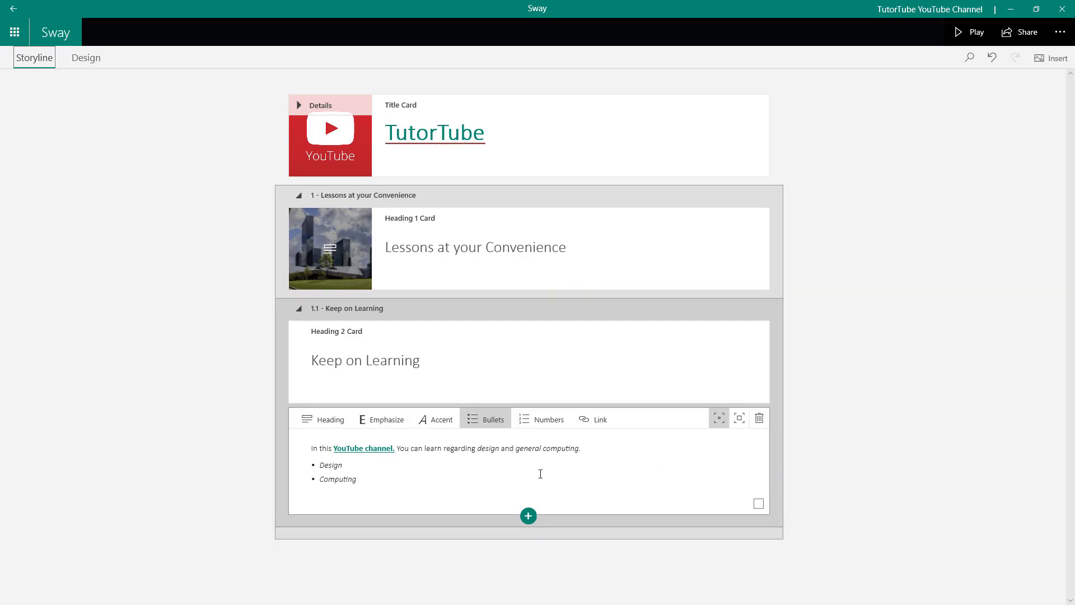
left_click(87, 61)
scroll(476, 342, "down", 5)
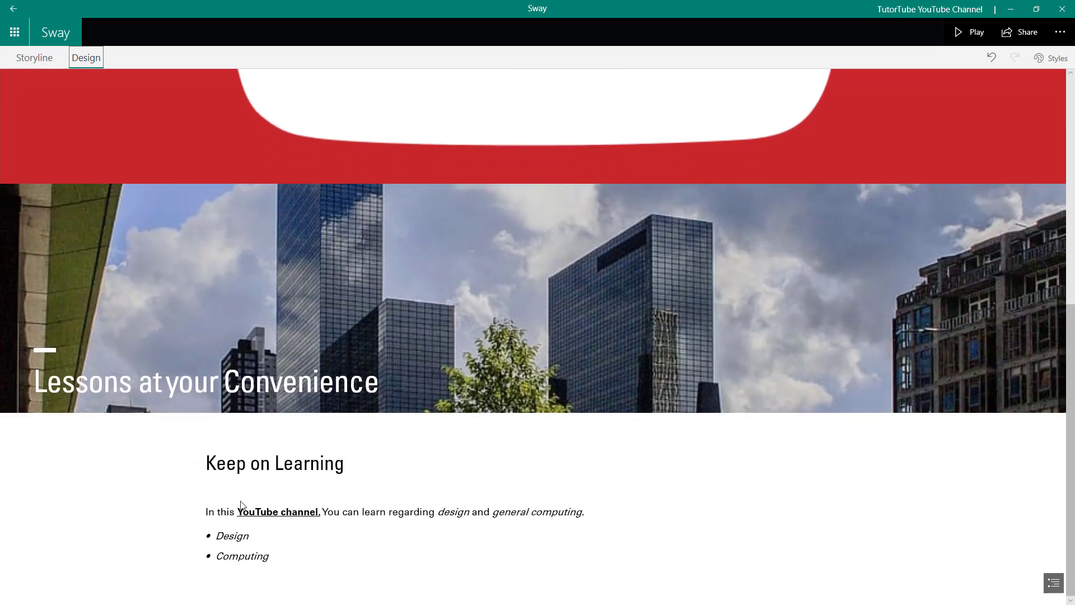
left_click(34, 57)
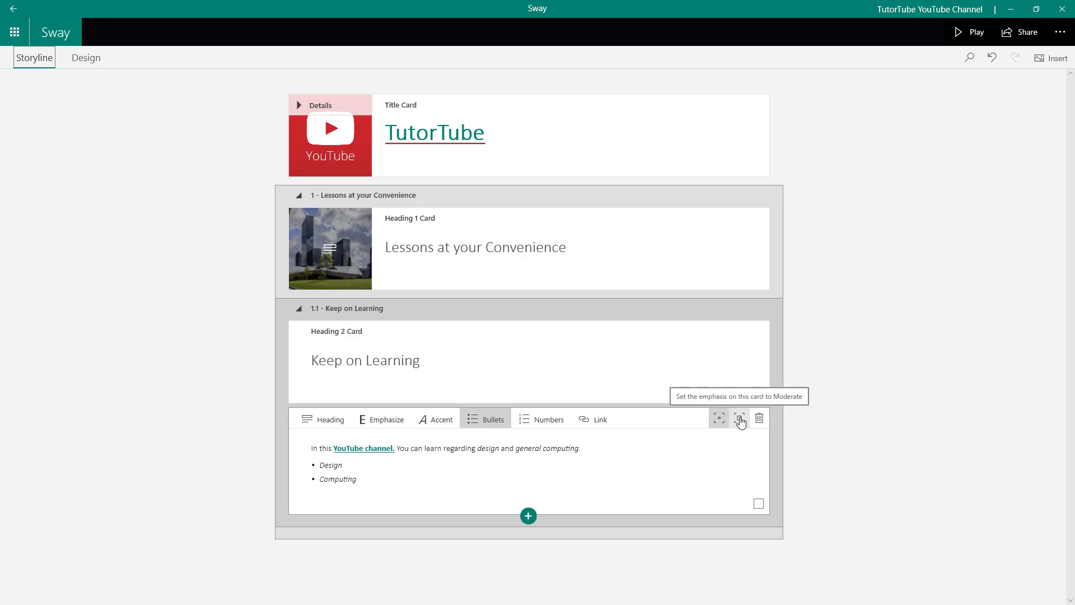
Give the text card moderate emphasis and preview the result in Design
left_click(739, 420)
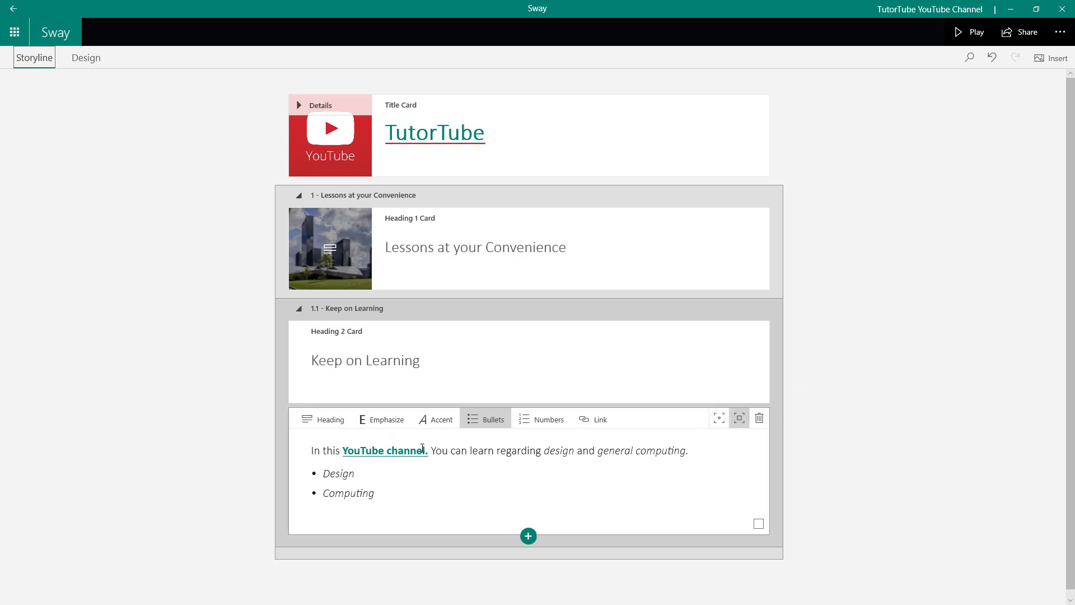
left_click(89, 60)
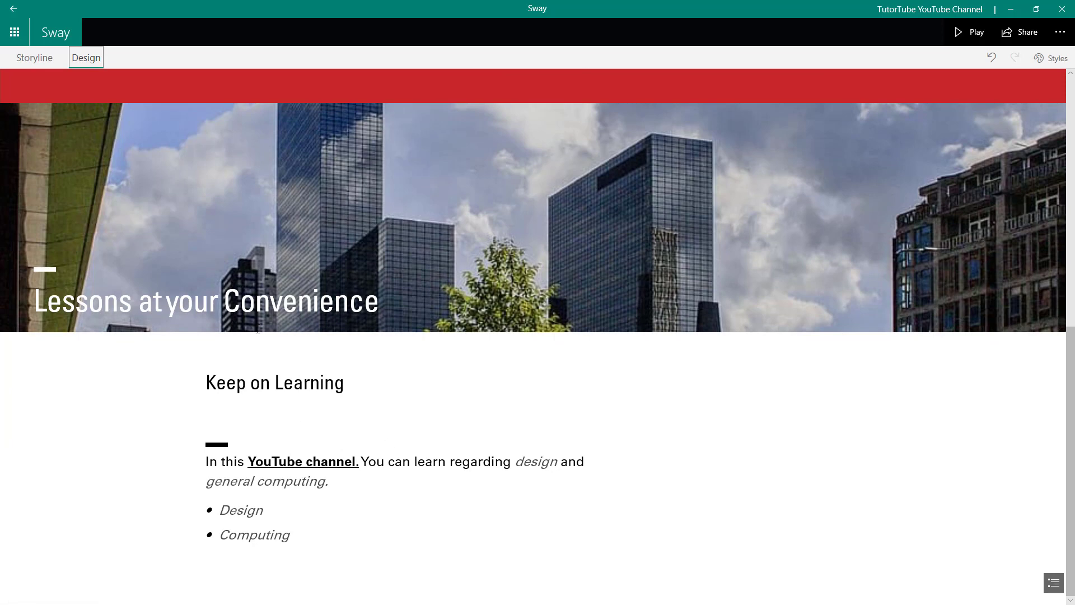
left_click(45, 61)
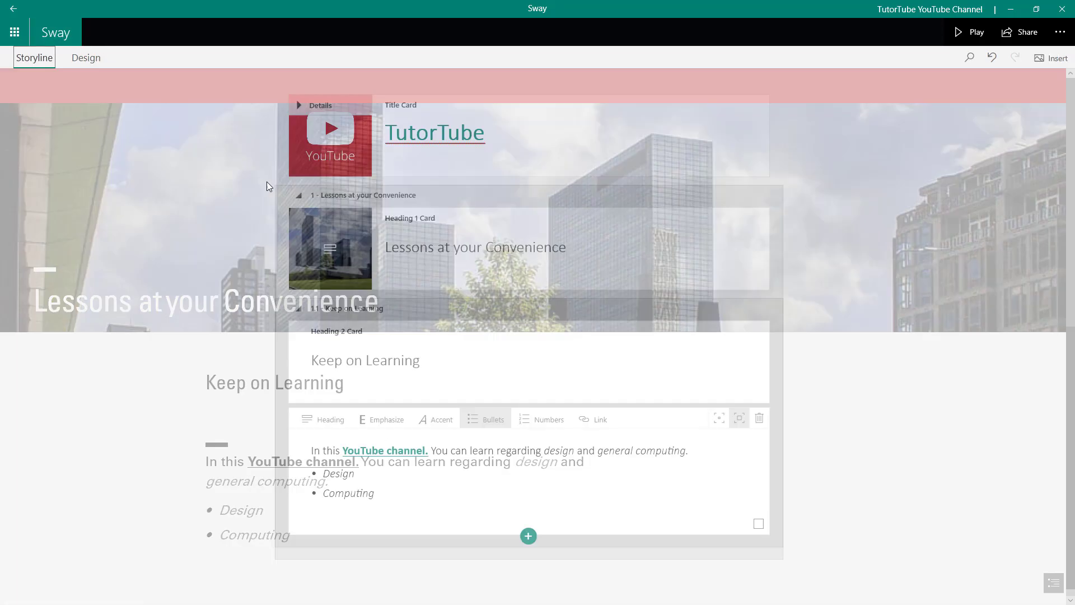
Compare the text card's emphasis levels and settle on moderate emphasis again
left_click(648, 250)
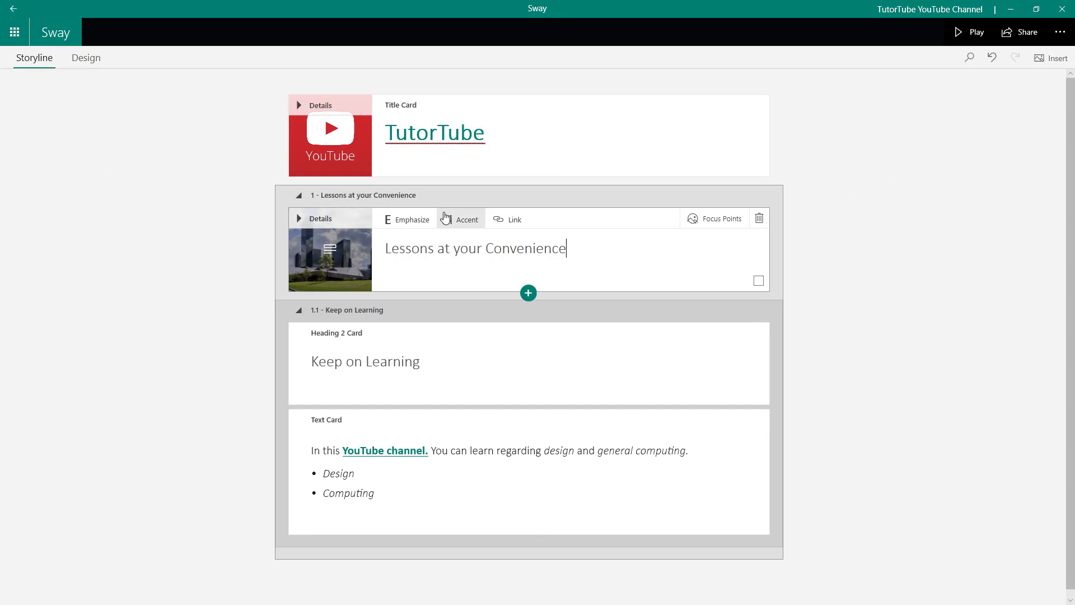
left_click(563, 163)
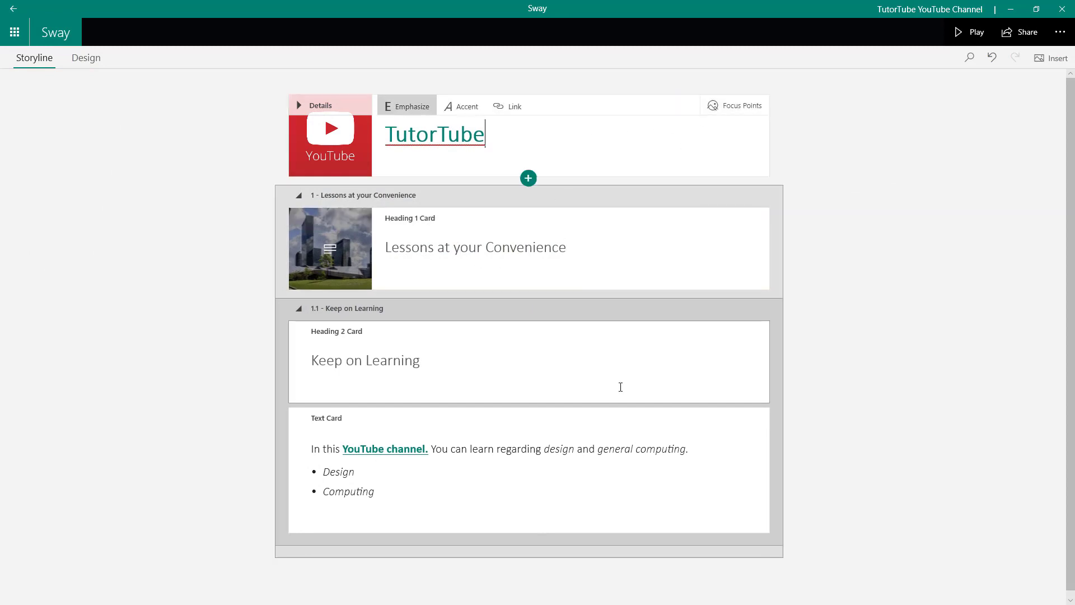
left_click(631, 420)
left_click(619, 368)
left_click(688, 449)
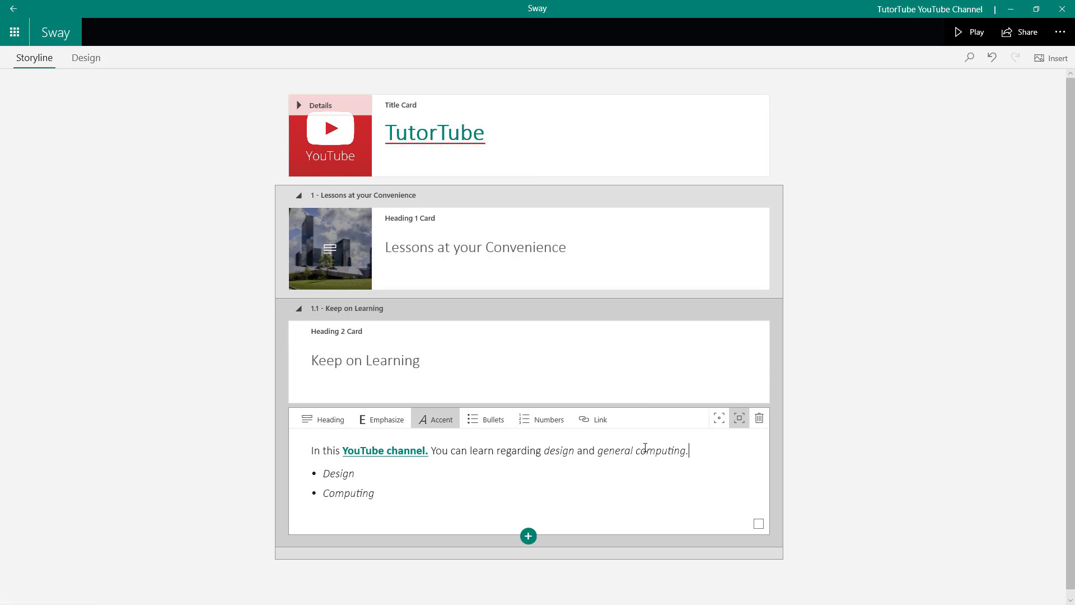
left_click(720, 420)
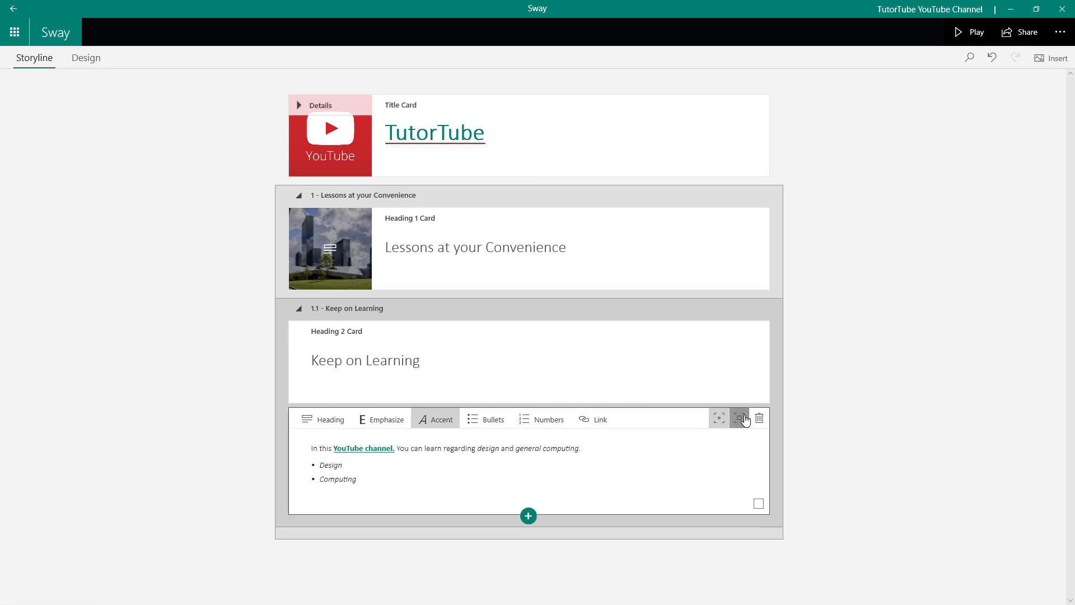
left_click(745, 420)
left_click(720, 421)
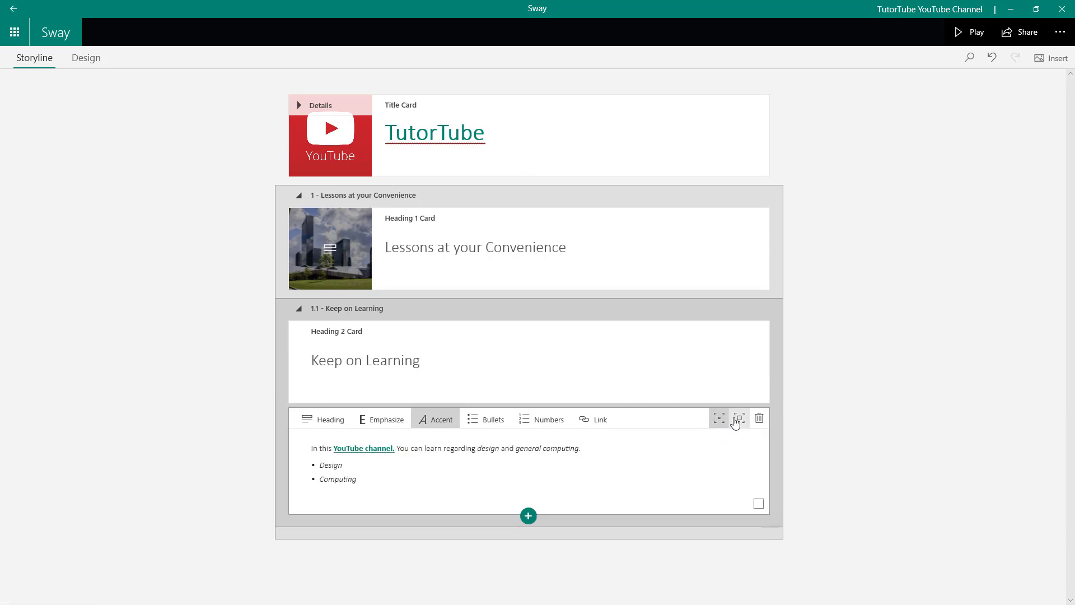
left_click(737, 420)
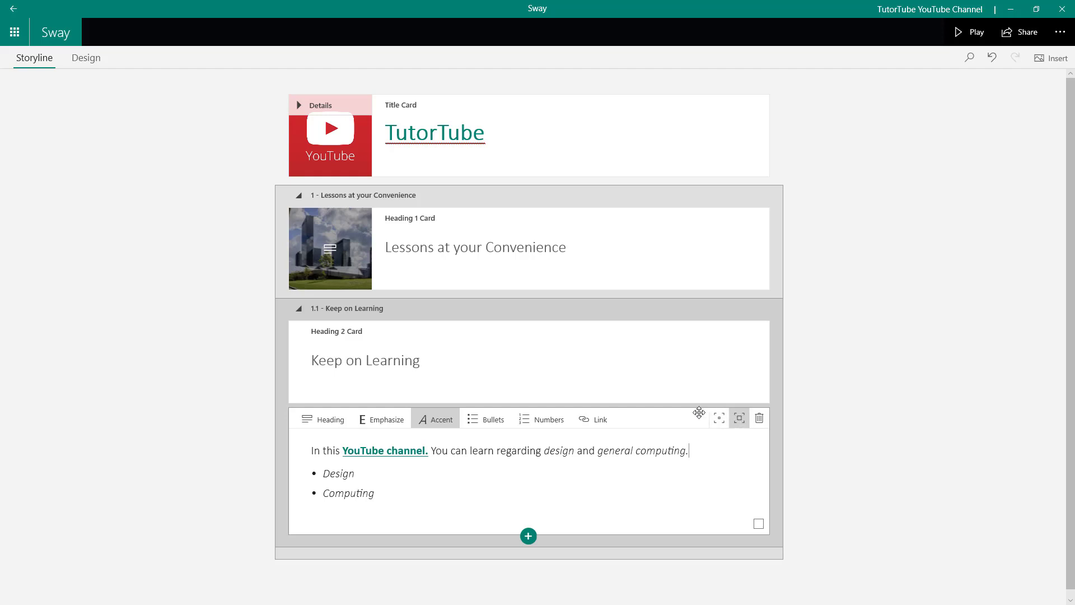